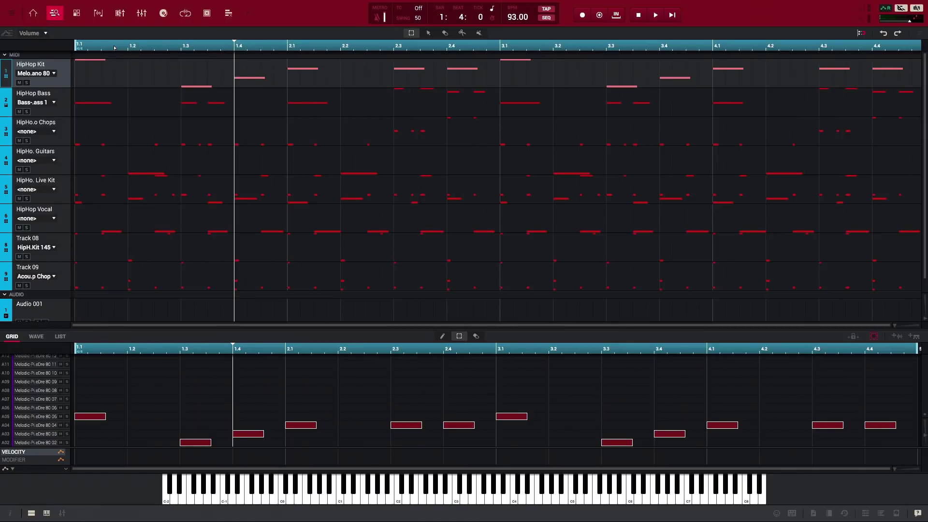
Look through the application-wide options list, then dismiss it and close the MIDI Learn mappings popup
mouse_move(112, 3)
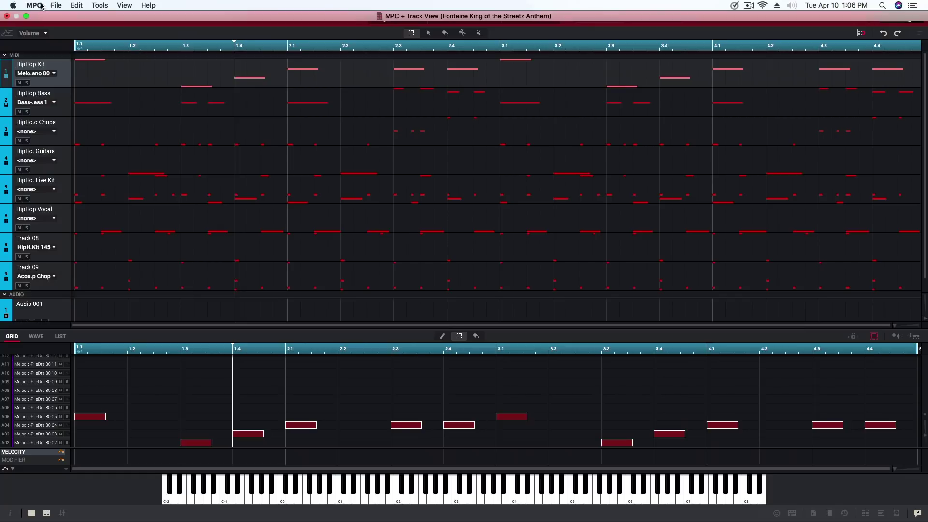
left_click(35, 6)
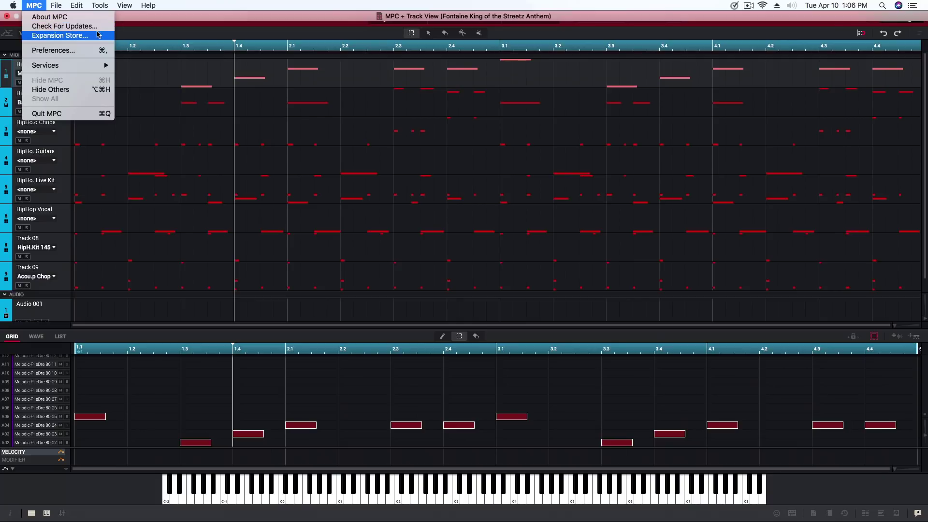
left_click(140, 47)
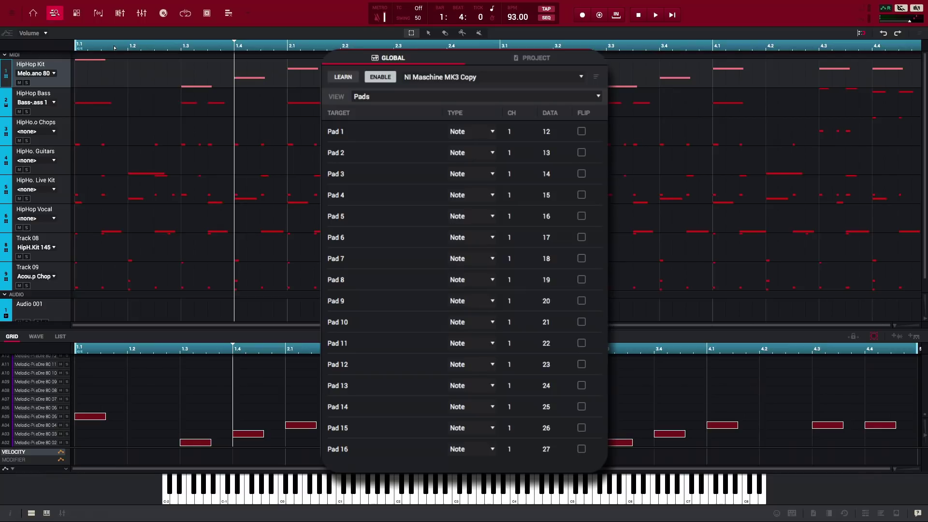
key("Escape")
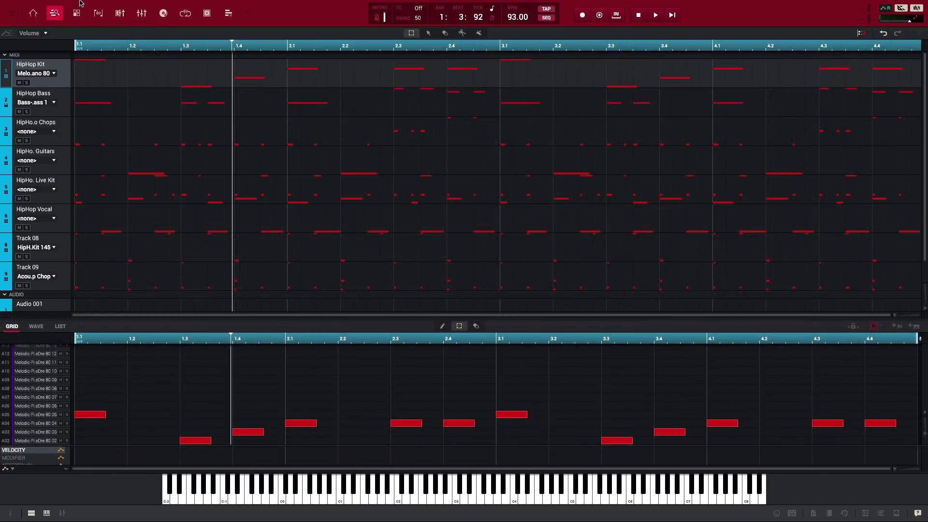
Show the MIDI Learn browser from View > Browser, hide it with Ctrl+B, and reopen it from the status bar
mouse_move(82, 3)
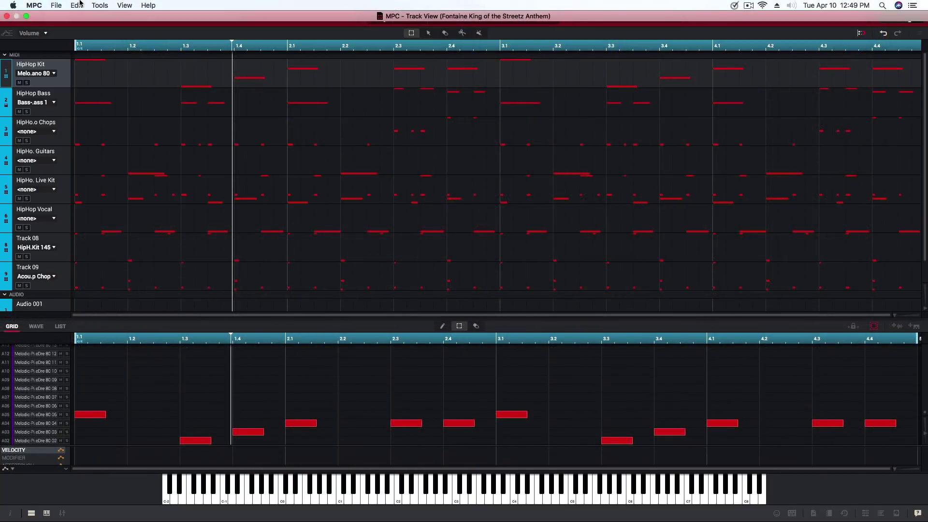
left_click(116, 5)
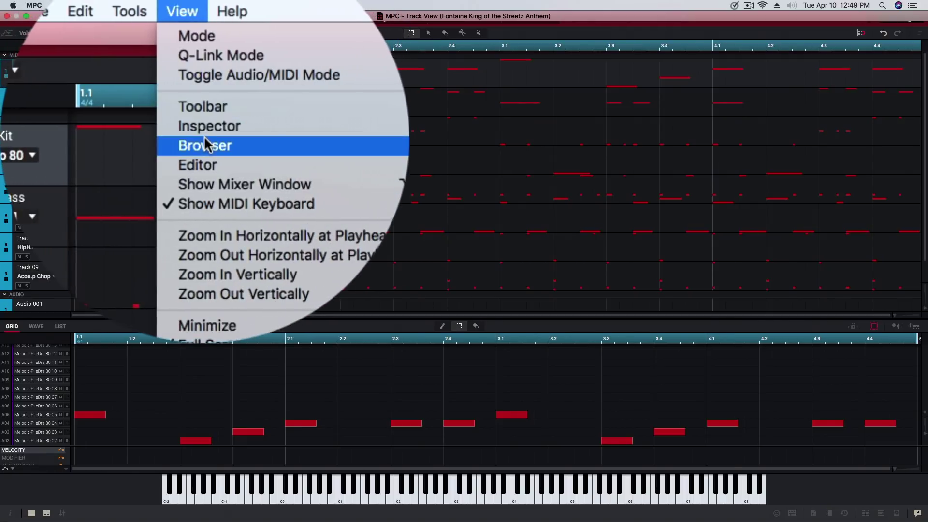
mouse_move(248, 149)
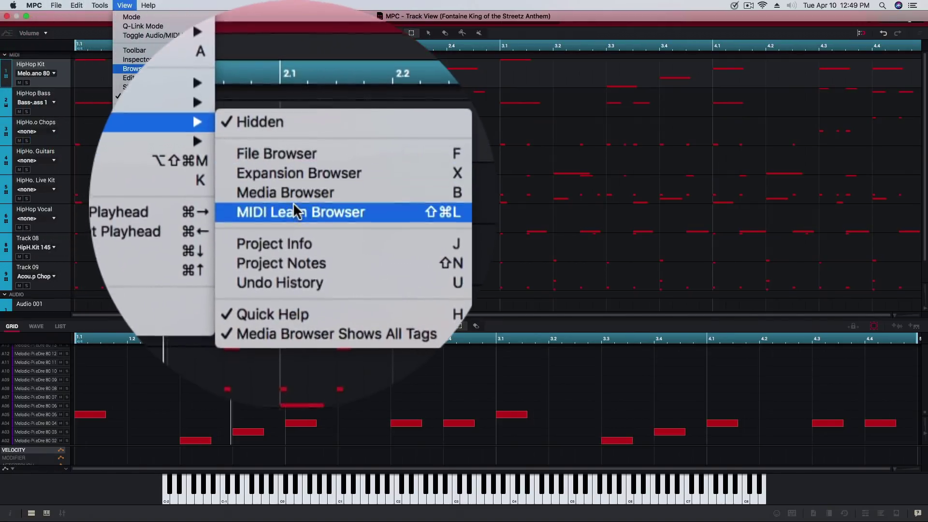
left_click(296, 114)
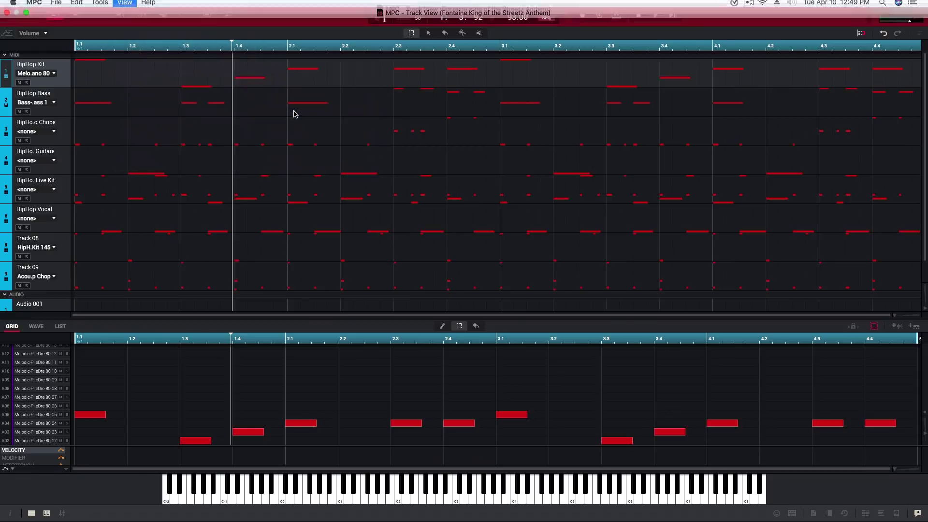
key("ctrl+b")
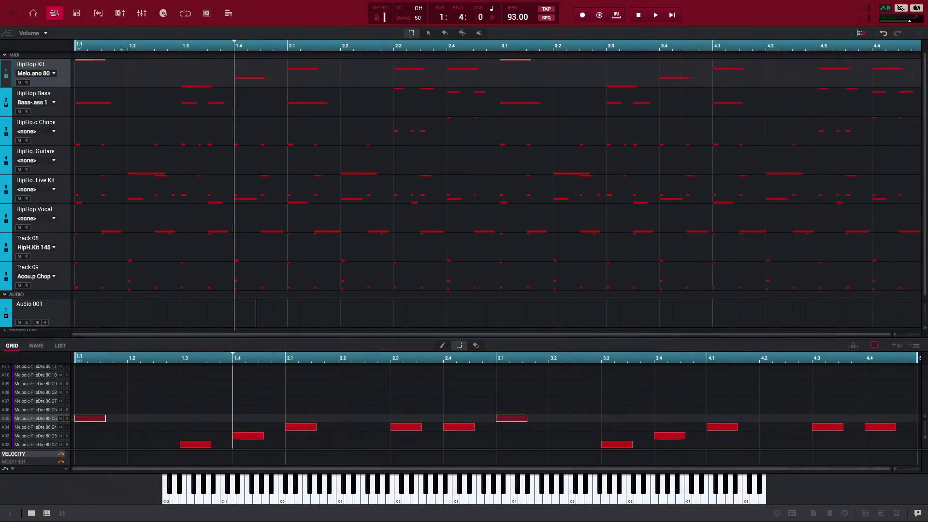
left_click(792, 512)
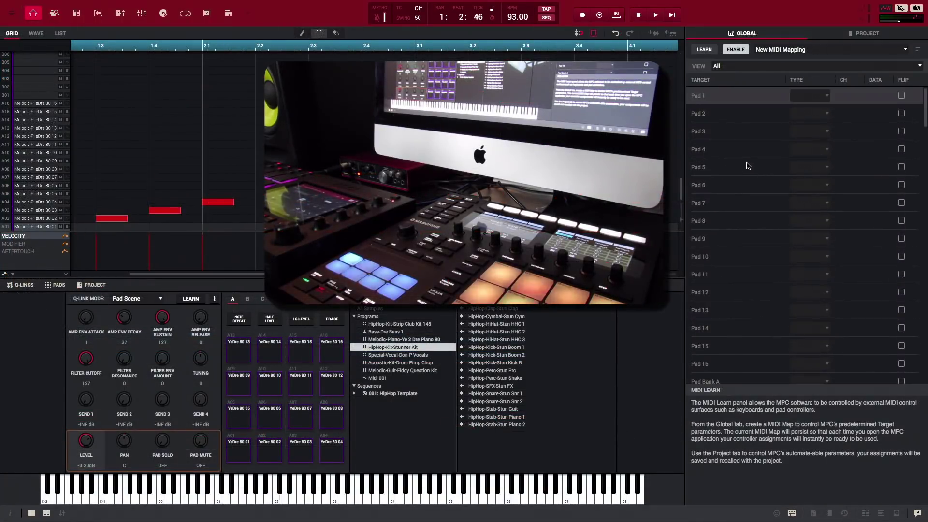
Learn Pads 1–4 as notes 24–27 and the LEVEL Q-Link as Abs CC 70 in the new mapping
left_click(708, 51)
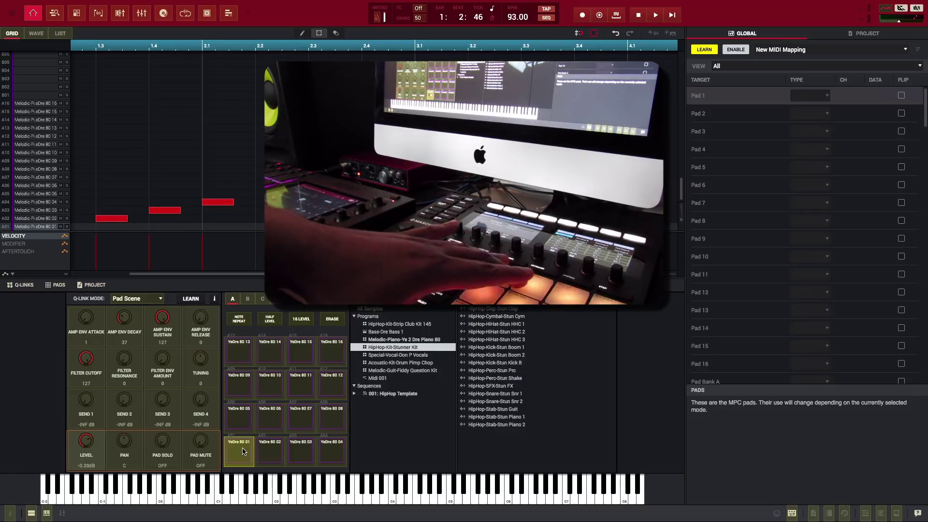
left_click(270, 452)
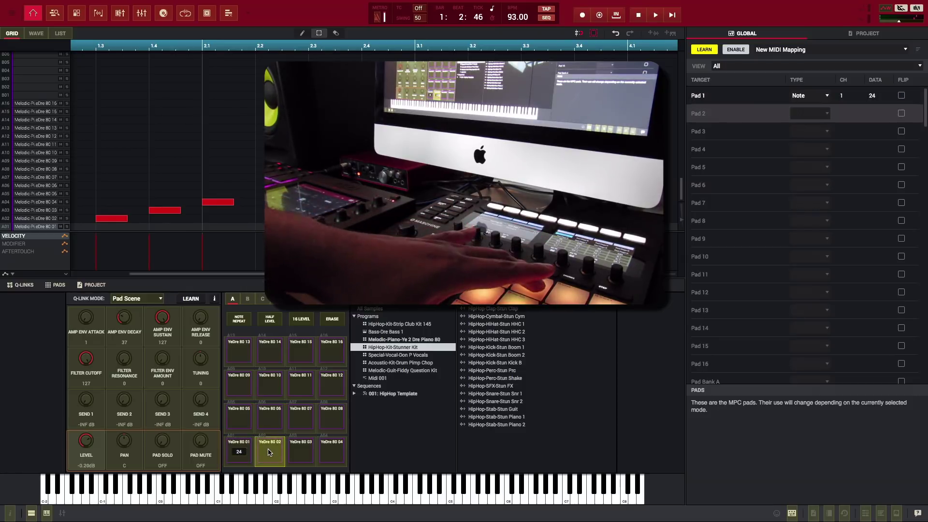
left_click(298, 452)
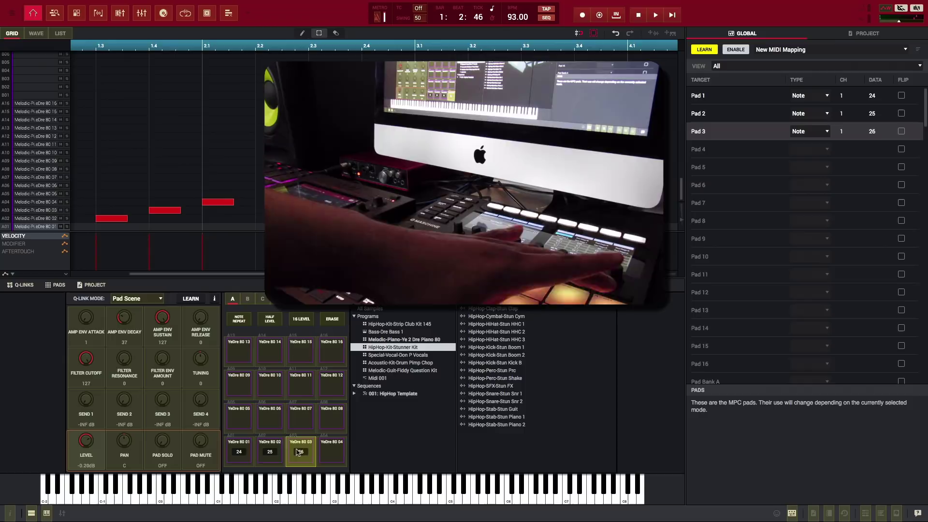
left_click(331, 452)
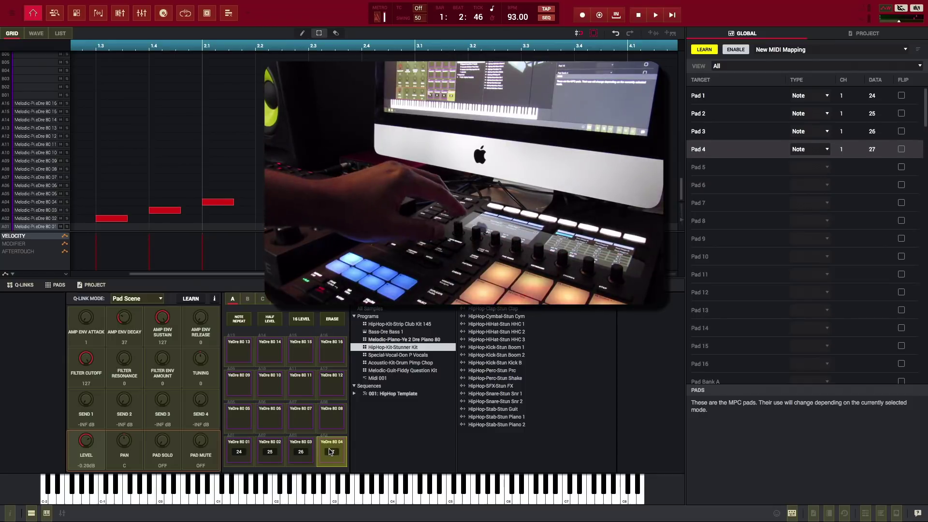
left_click(91, 444)
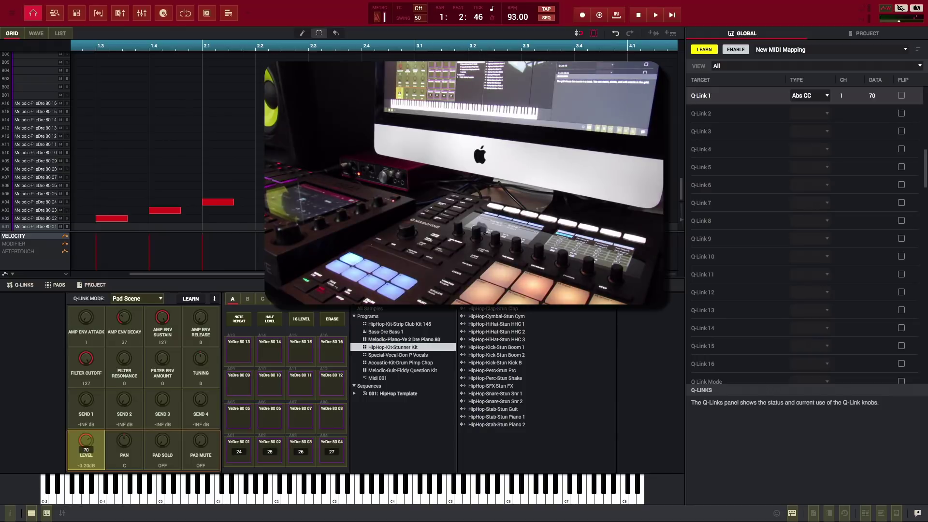
left_click(704, 49)
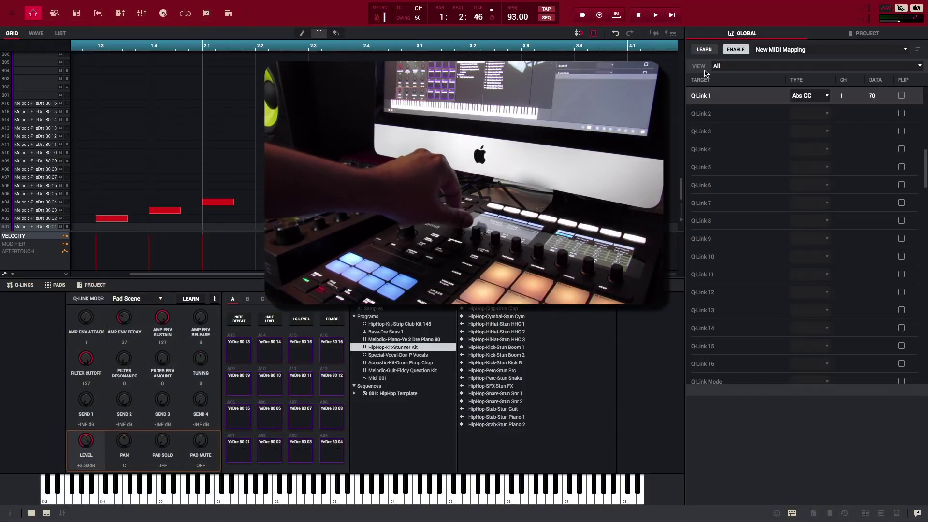
left_click(735, 51)
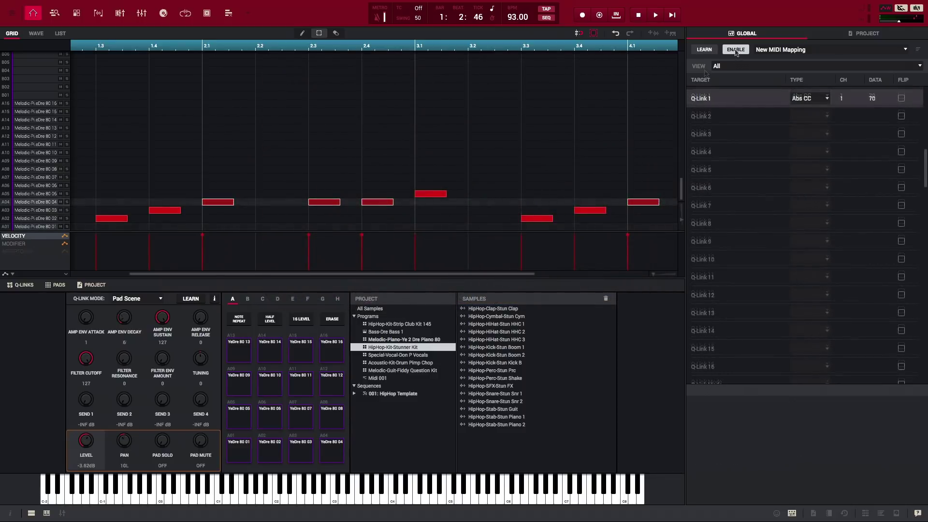
left_click(735, 51)
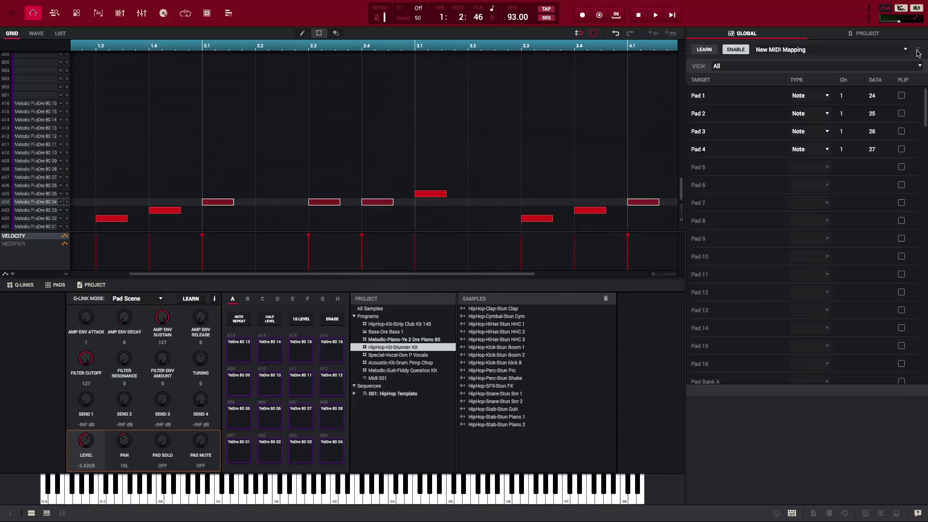
left_click(905, 49)
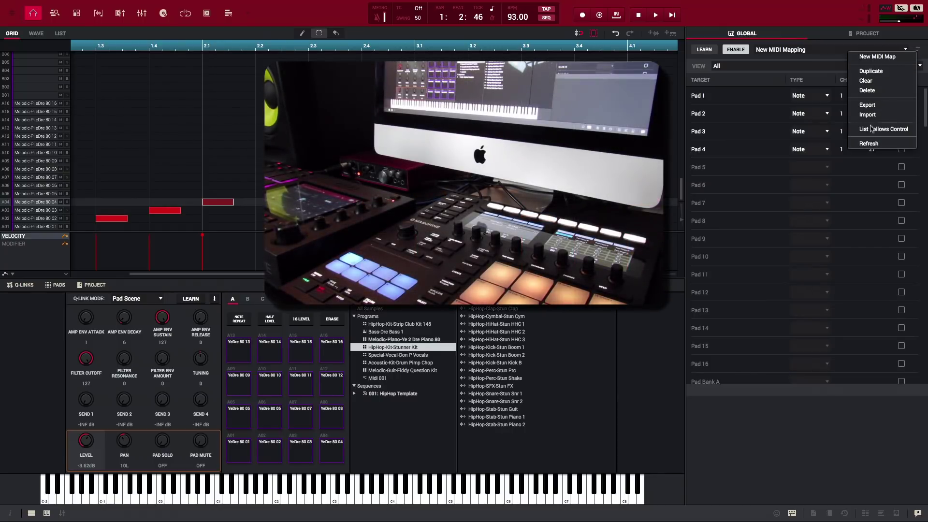
left_click(793, 33)
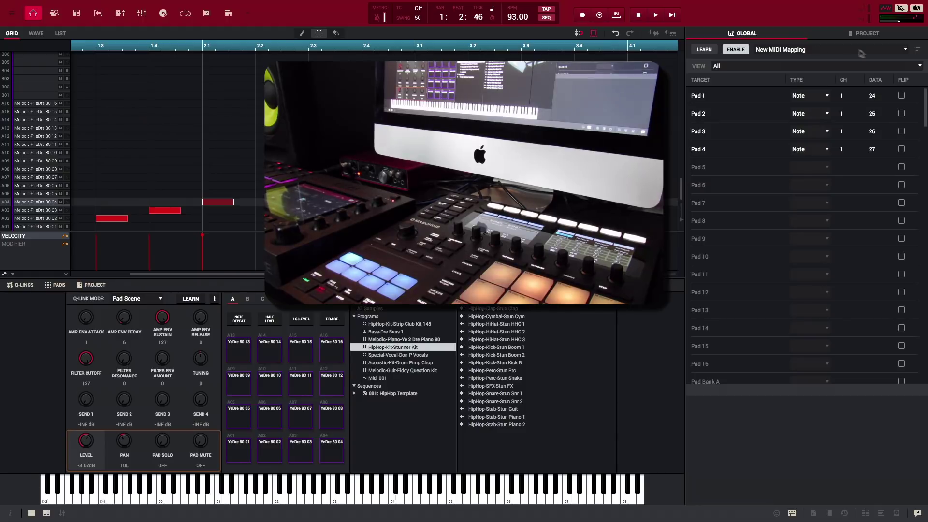
left_click(905, 50)
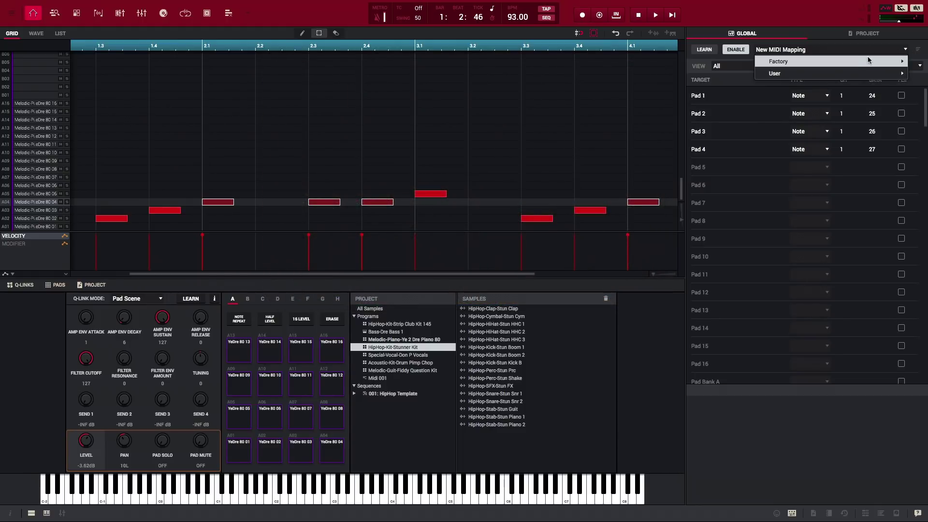
mouse_move(864, 61)
mouse_move(737, 74)
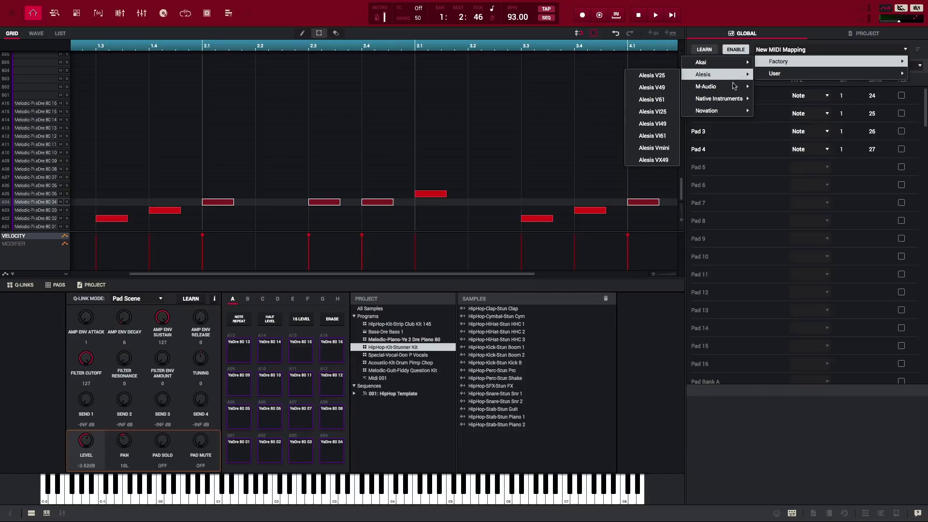
mouse_move(732, 100)
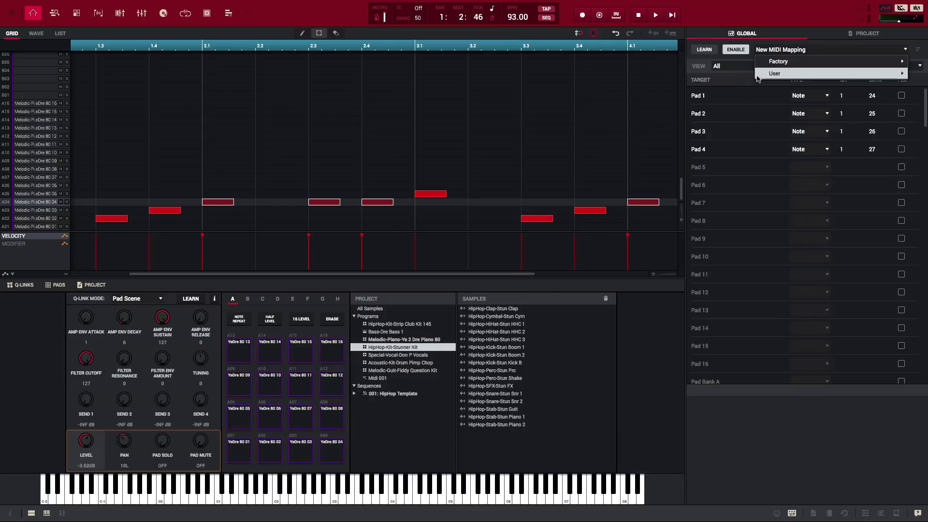
left_click(23, 37)
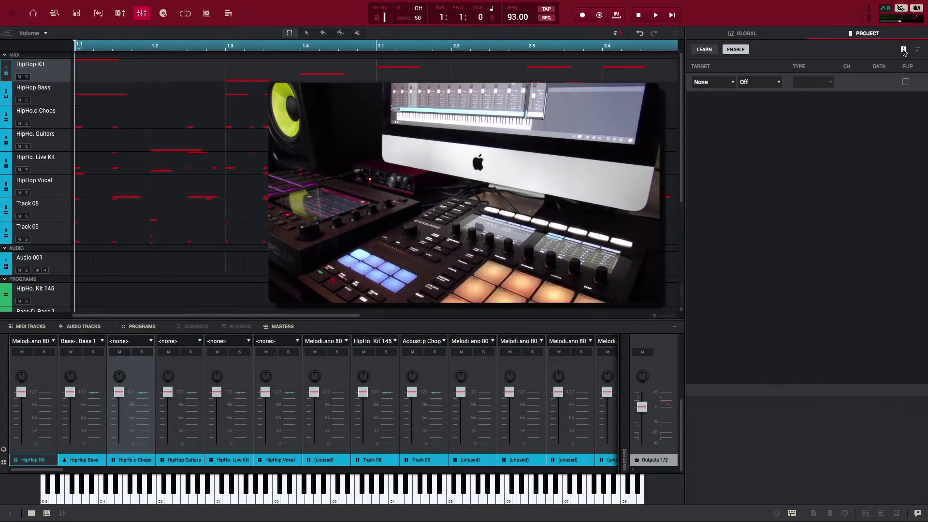
Add several project mapping rows, nudge the HipHop Kit volume, and turn on MIDI learn
left_click(903, 49)
left_click(903, 49)
left_click(903, 49)
left_click(903, 49)
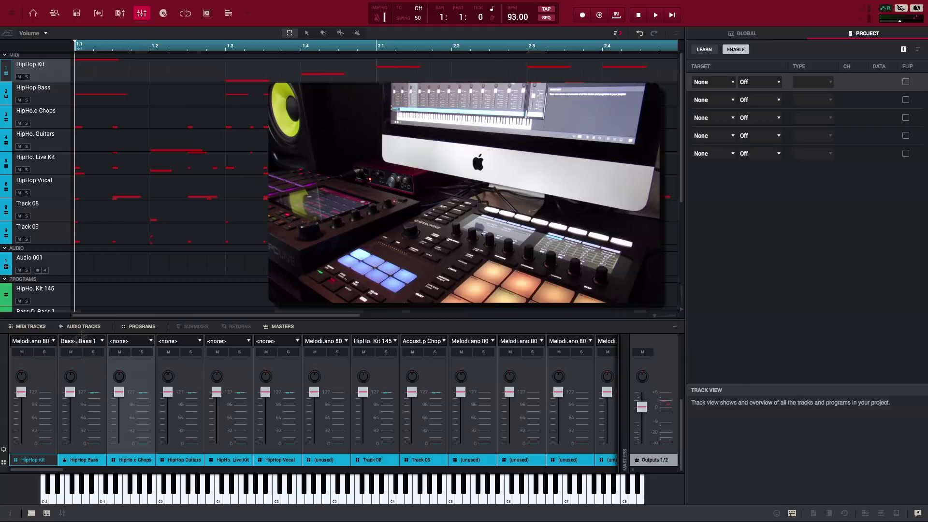
left_click_drag(21, 392, 20, 396)
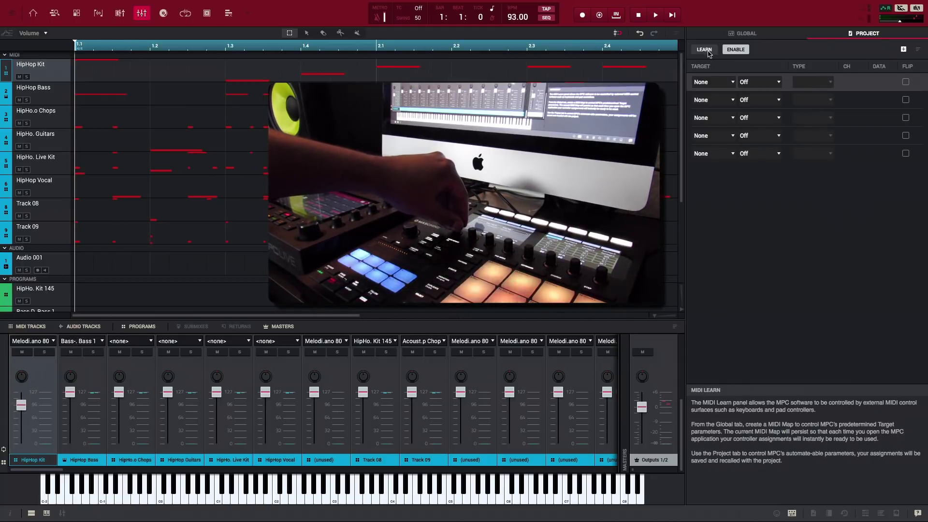
left_click(707, 50)
Link the HipHop Kit, Bass, Chops, Guitars and Live Kit volumes to knobs CC 70–74, then stop learning
left_click_drag(21, 405, 18, 413)
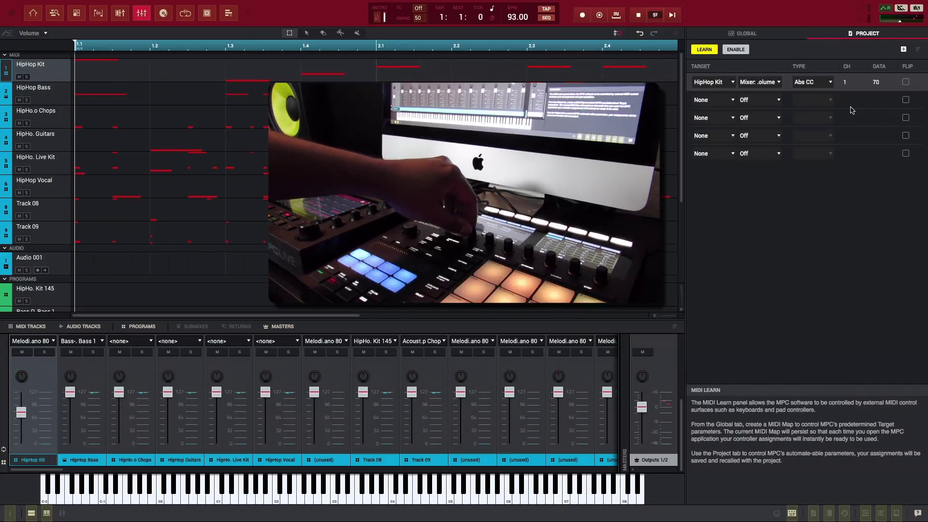
left_click_drag(70, 392, 70, 402)
left_click(856, 118)
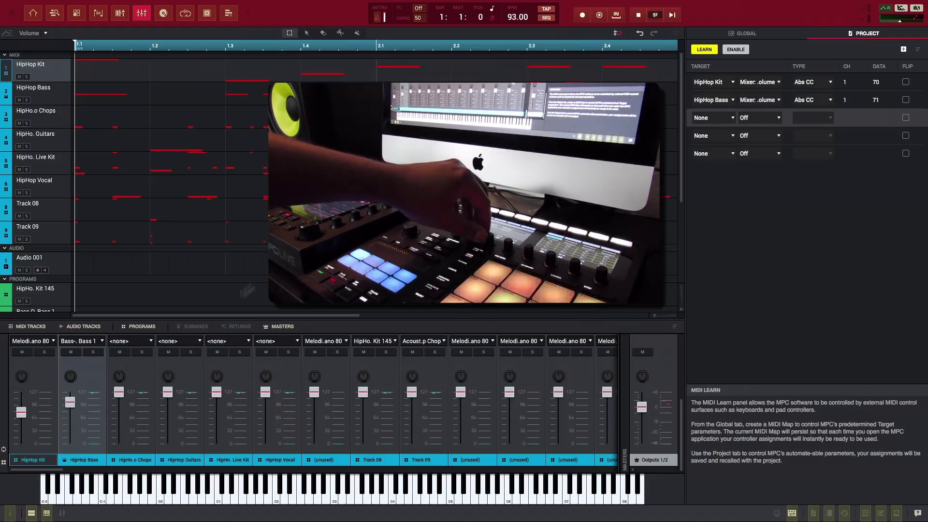
left_click_drag(121, 397, 121, 415)
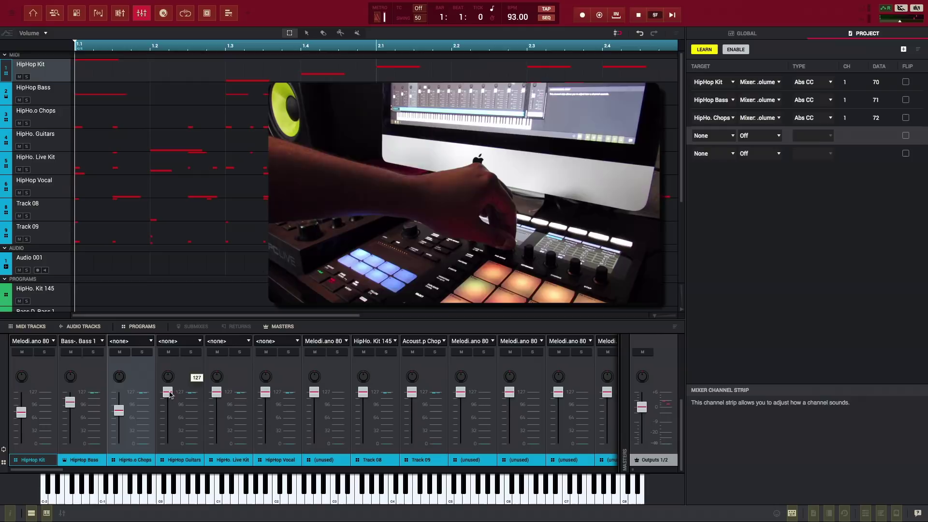
left_click_drag(165, 396, 163, 409)
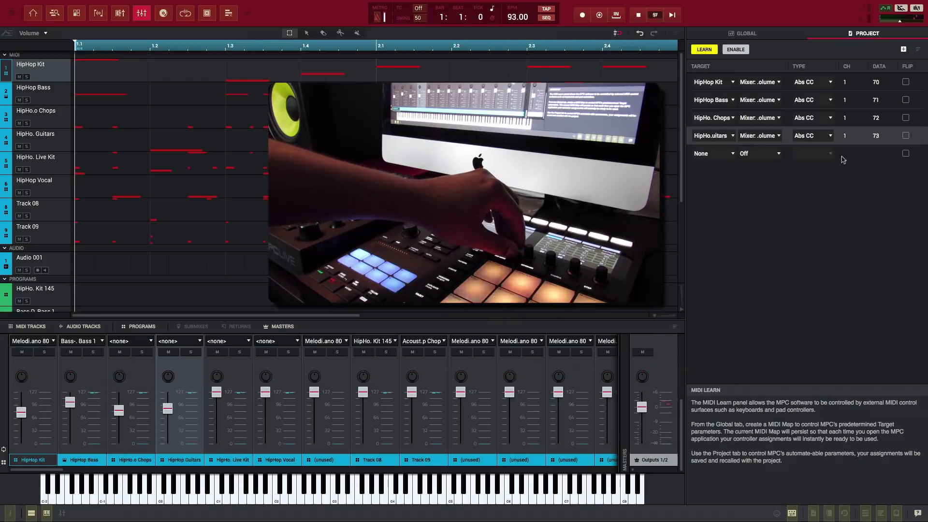
left_click_drag(217, 392, 216, 402)
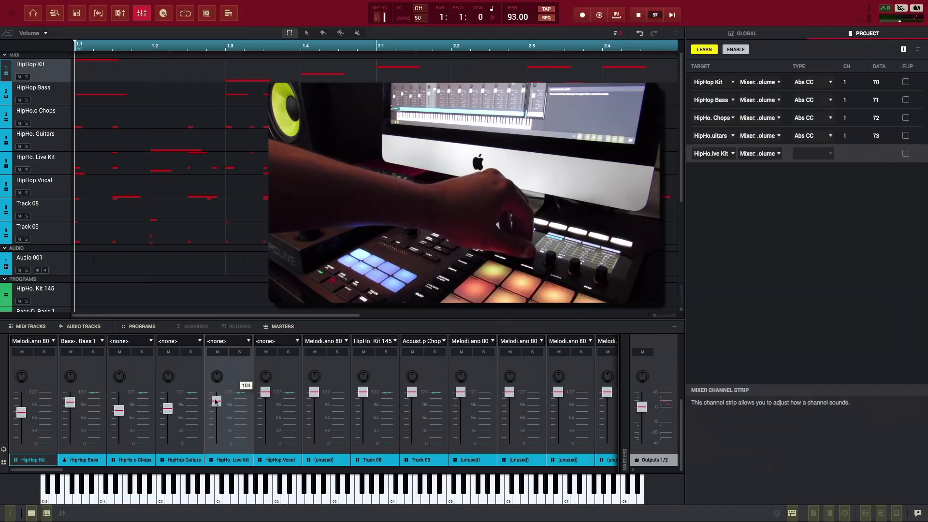
left_click(703, 51)
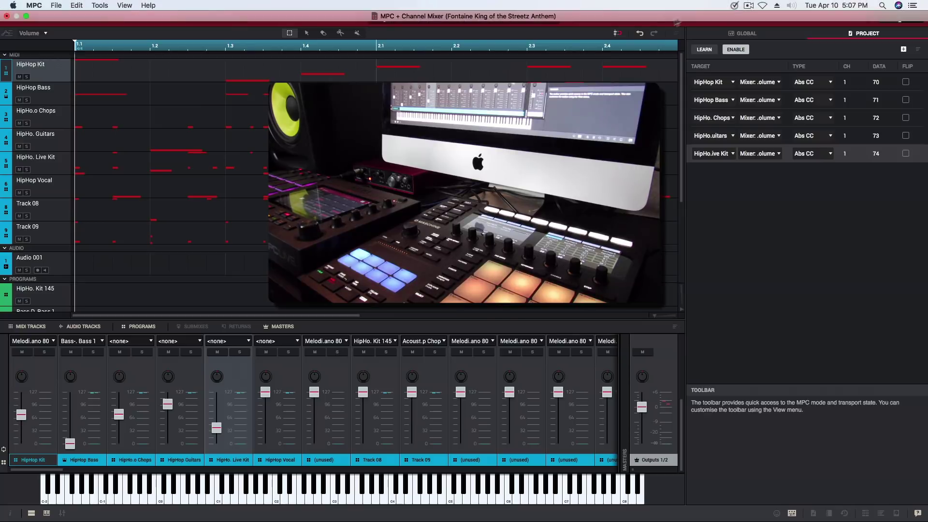
Start playback of the sequence from the transport
left_click(656, 16)
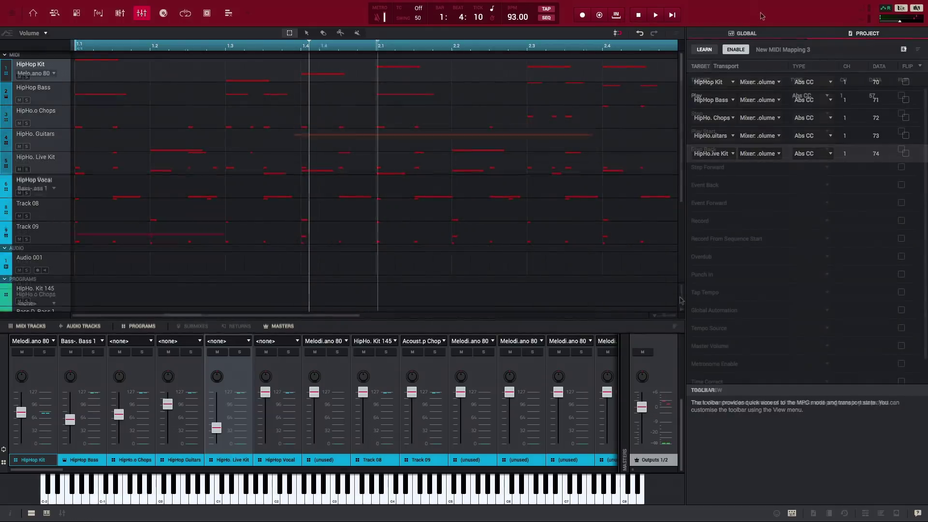
Go to Main mode and zoom the Melodic Piano grid so the first bars' notes appear as large blocks
left_click(53, 14)
left_click(40, 14)
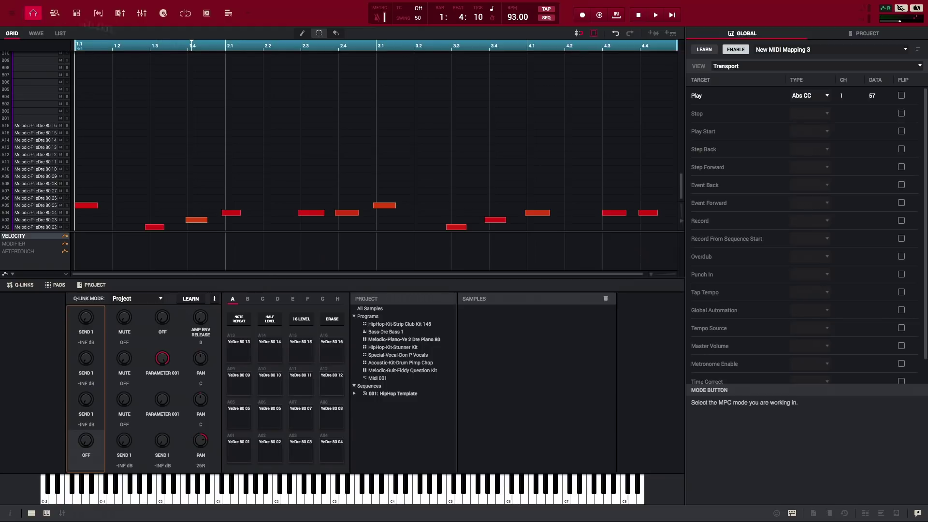
scroll(650, 277, "up", 3)
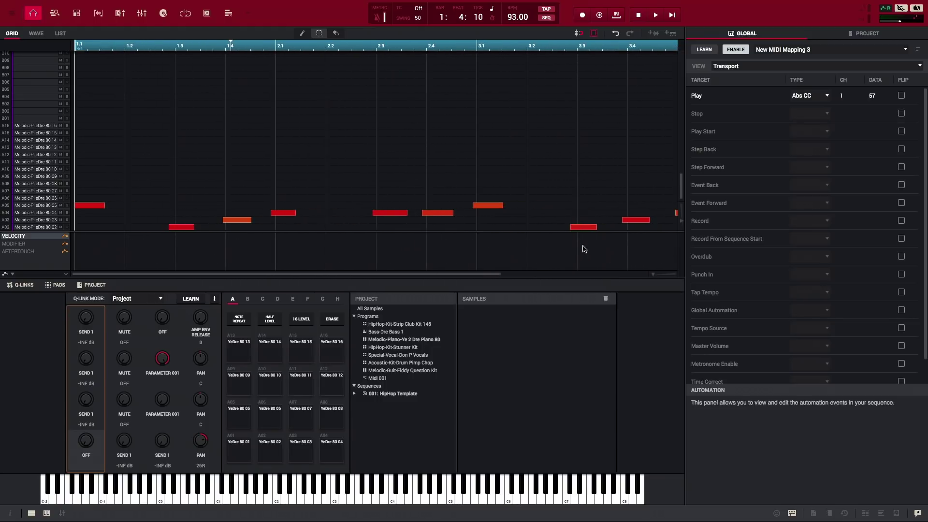
left_click_drag(682, 223, 681, 202)
scroll(652, 274, "up", 3)
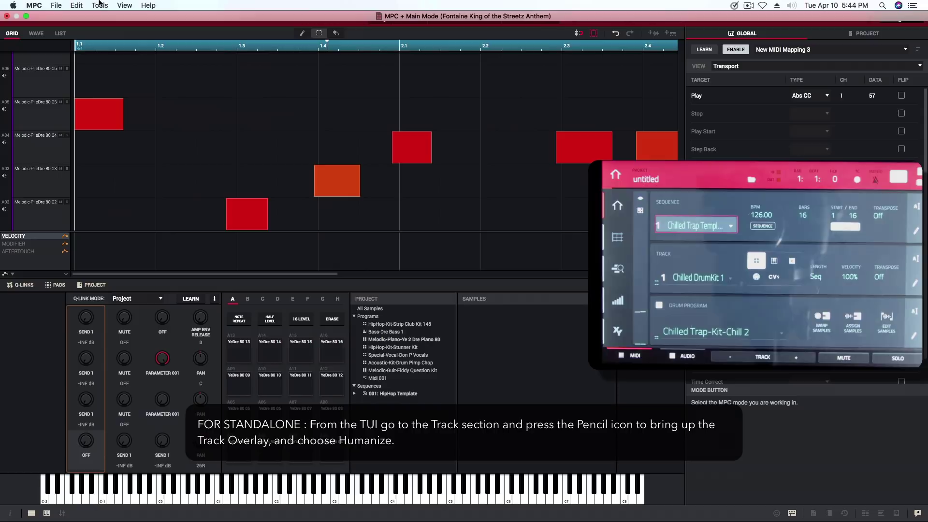
Humanize the Melodic Piano notes with amount 27, eagerness -37, length 61% and strength 32%
left_click(76, 5)
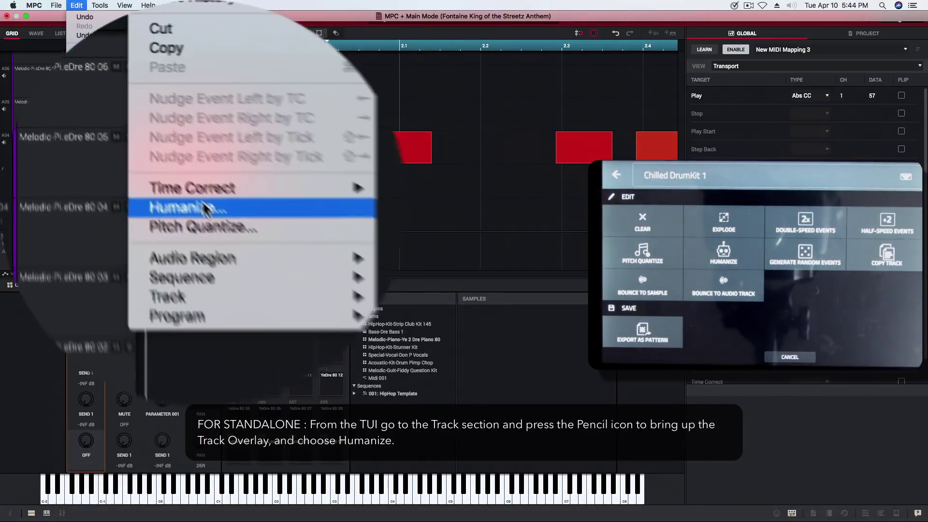
left_click(95, 135)
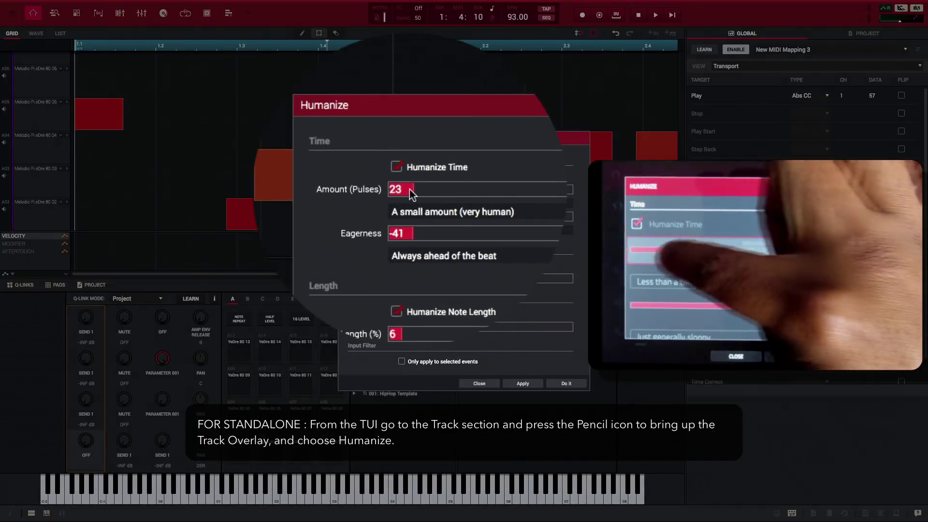
scroll(409, 189, "up", 4)
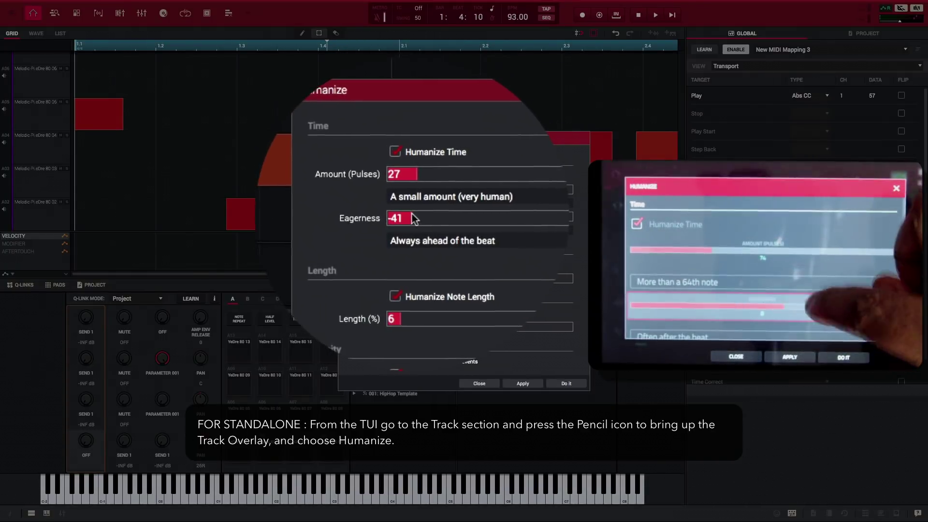
scroll(413, 217, "up", 4)
scroll(409, 278, "up", 2)
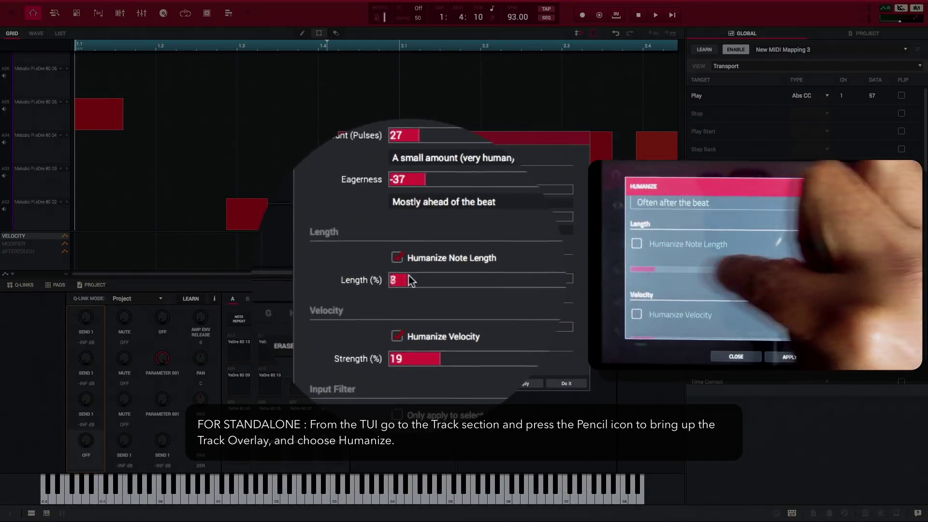
left_click_drag(410, 280, 502, 279)
left_click_drag(419, 325, 450, 327)
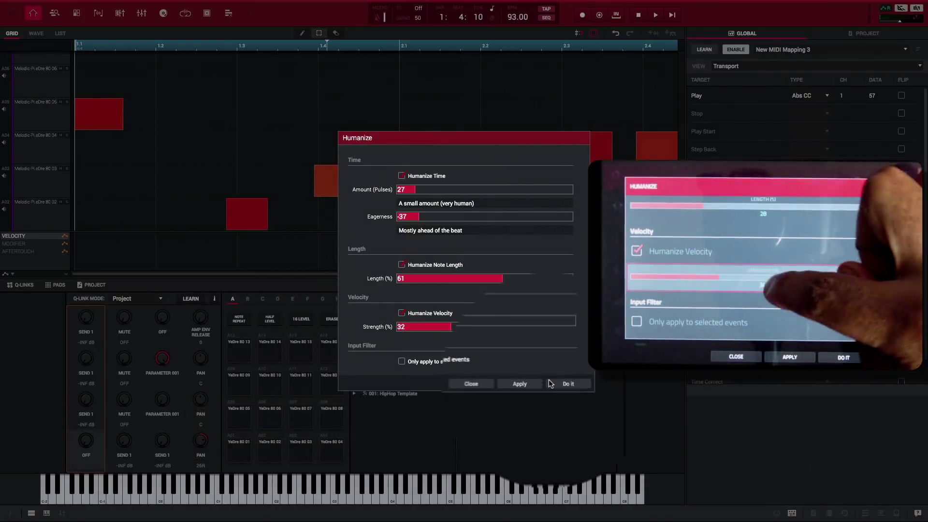
left_click(526, 384)
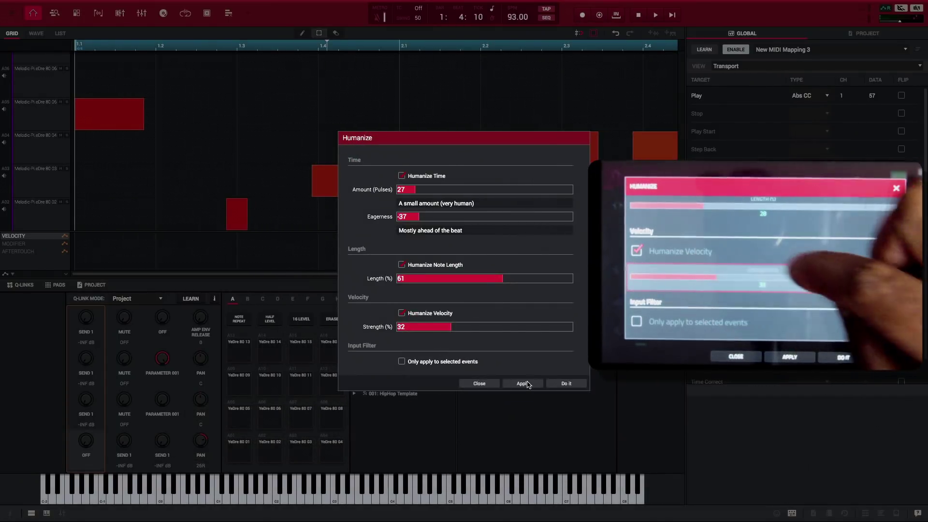
left_click(561, 383)
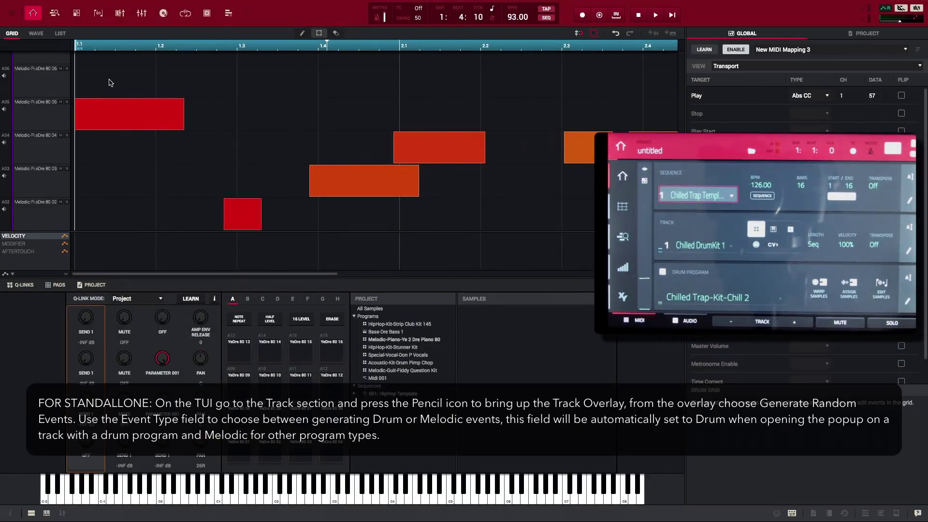
In Generate Random Events, keep Drum events and set density 30% and rhythm variation 33
mouse_move(102, 4)
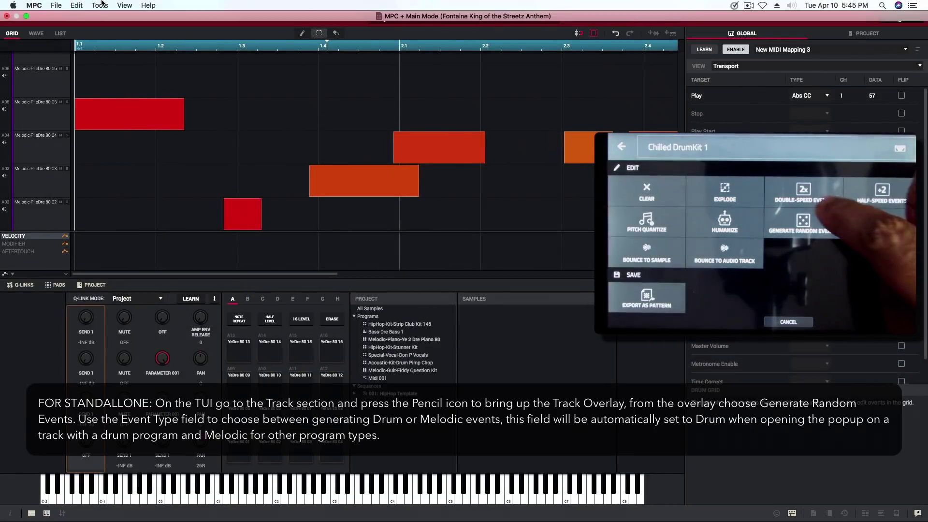
left_click(138, 7)
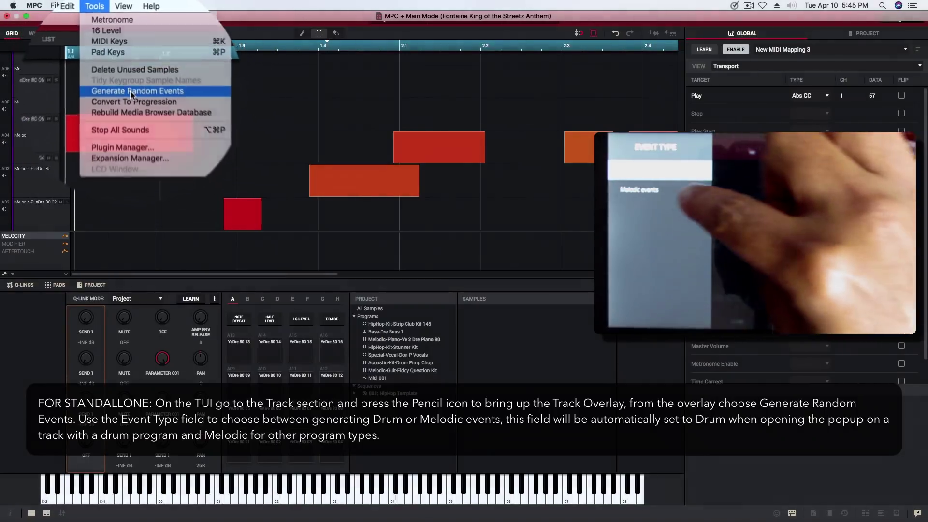
left_click(131, 91)
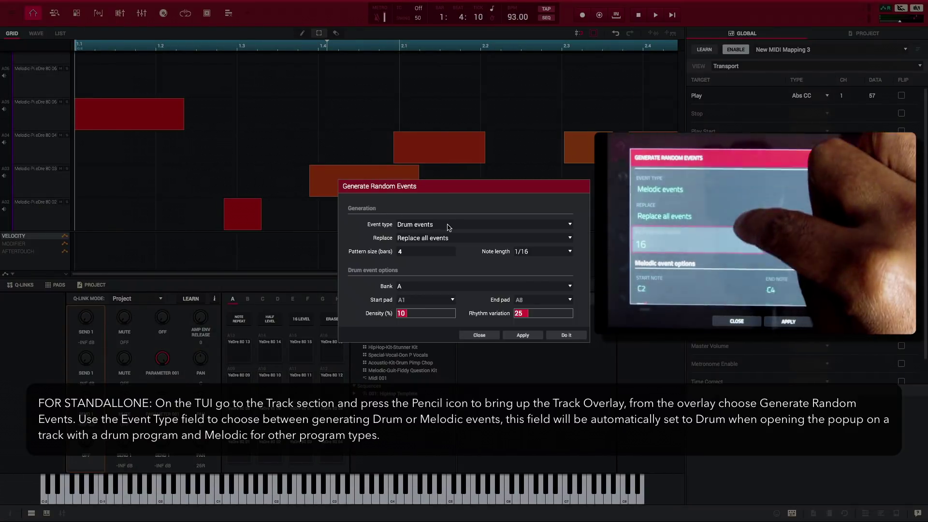
left_click(447, 225)
left_click(447, 224)
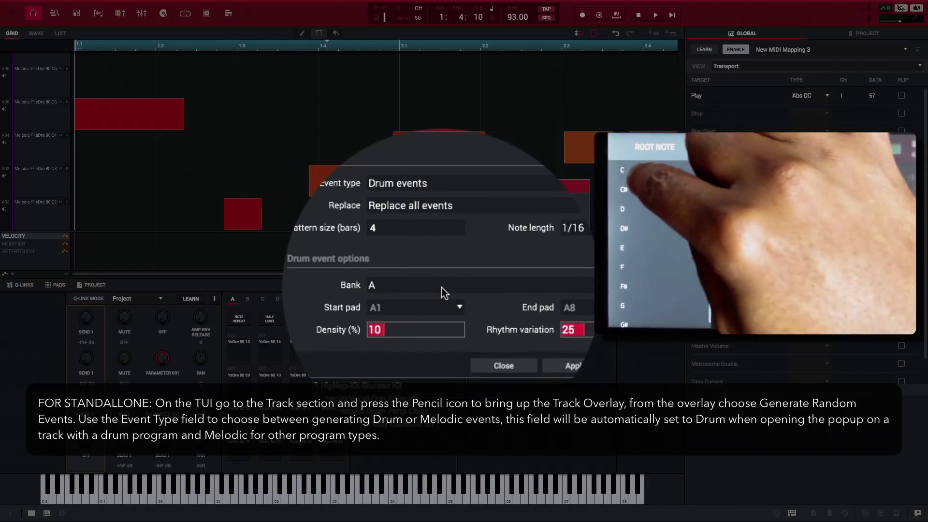
left_click_drag(437, 315, 434, 318)
left_click_drag(526, 316, 533, 303)
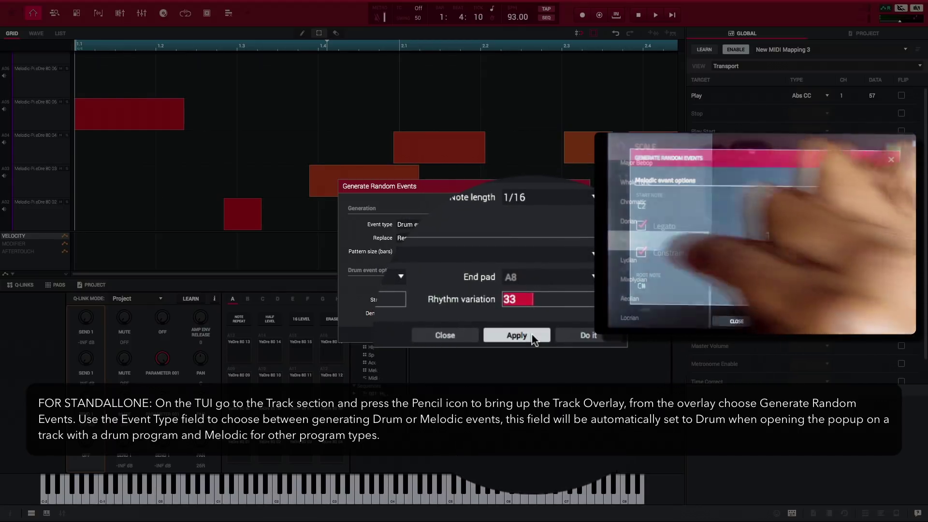
Generate a random drum pattern into the grid, regenerating it several times
left_click(531, 339)
left_click(532, 337)
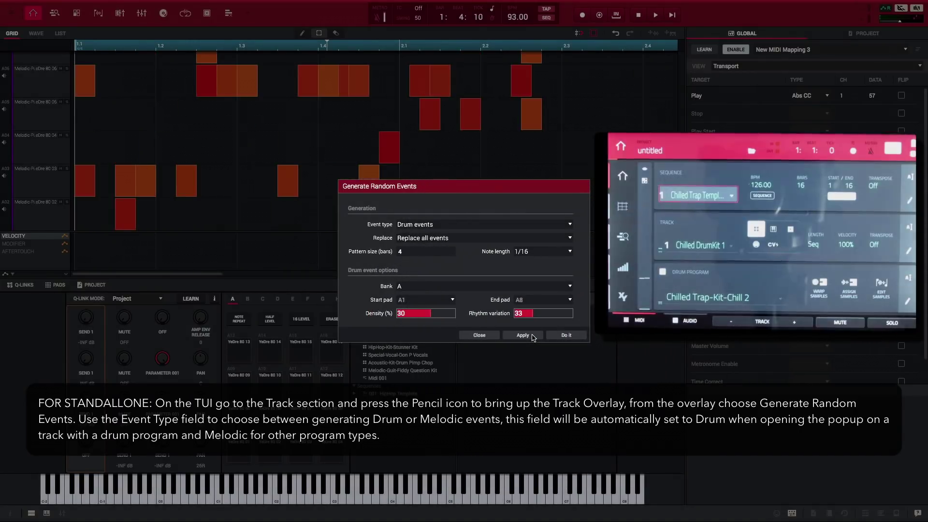
left_click(533, 337)
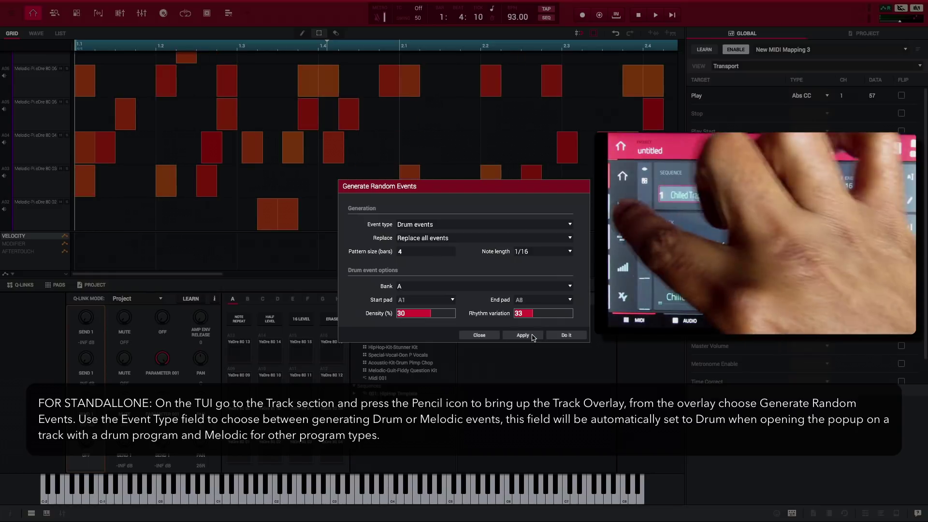
left_click(533, 337)
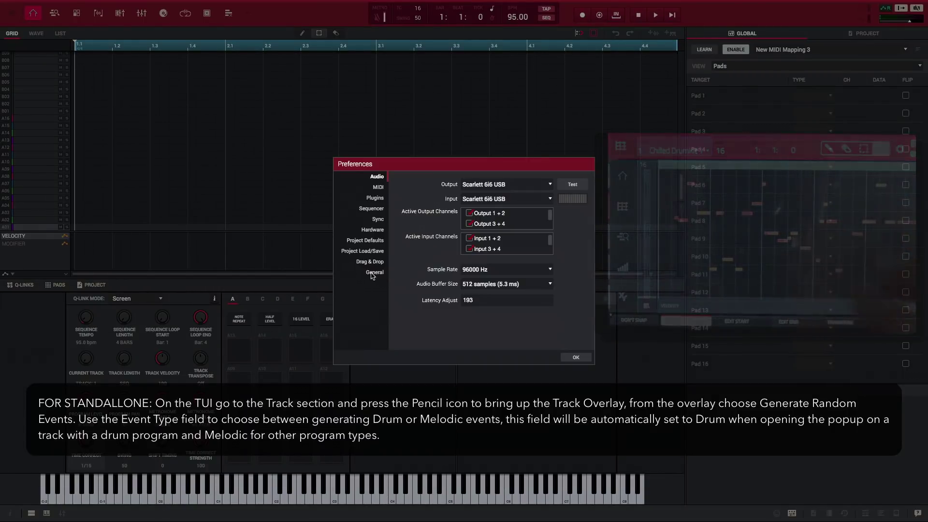
Check Allow Multiple Plugin Windows on the General page, close Preferences with OK, and open the MIDI map options
left_click(374, 272)
scroll(573, 317, "down", 10)
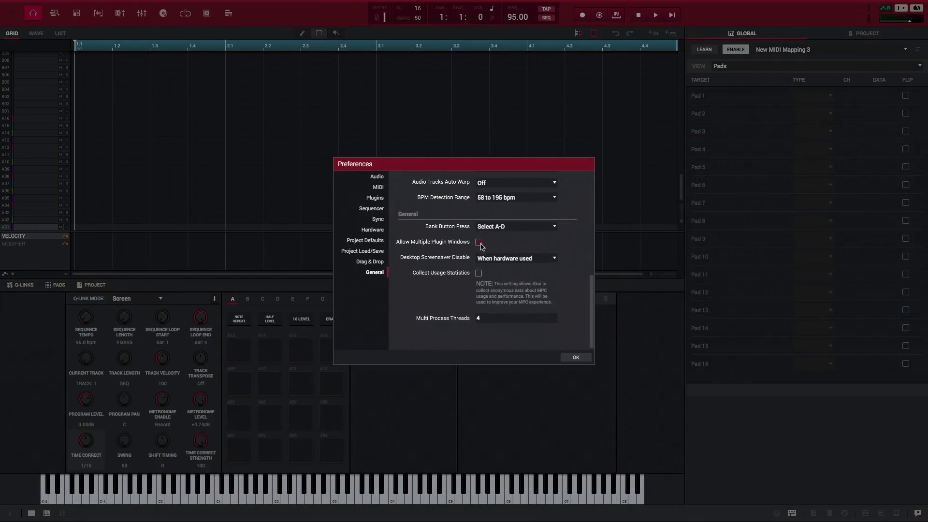
left_click(576, 357)
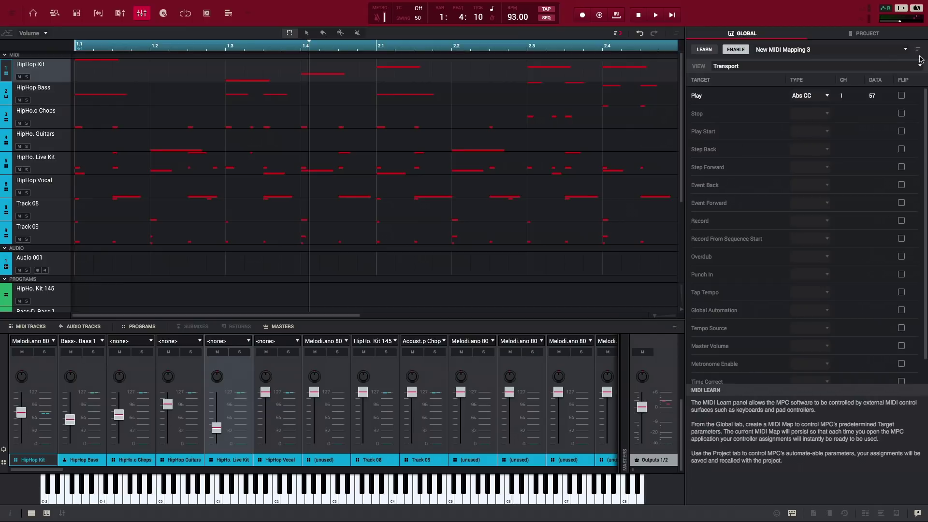
left_click(919, 50)
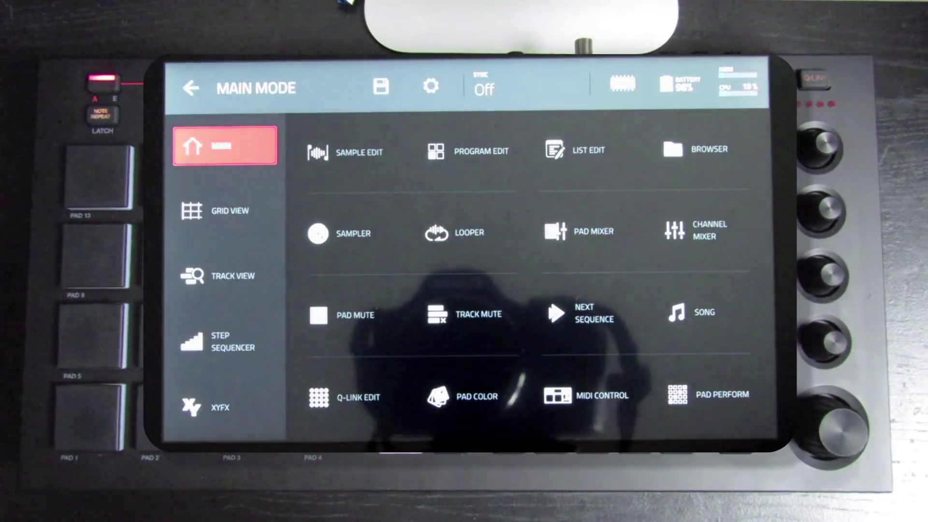
Open MIDI Learn, add three empty mappings, and learn the first as Abs CC, channel 12, data 1
left_click(587, 395)
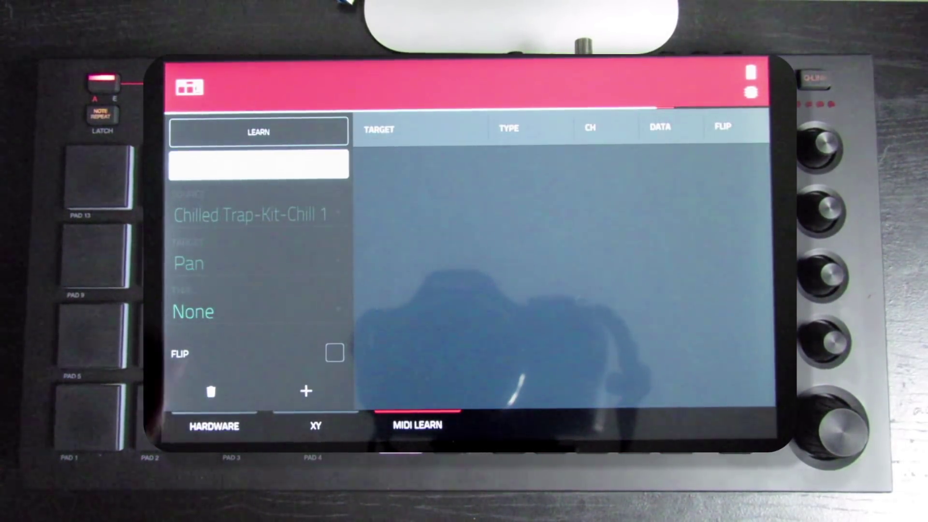
left_click(306, 390)
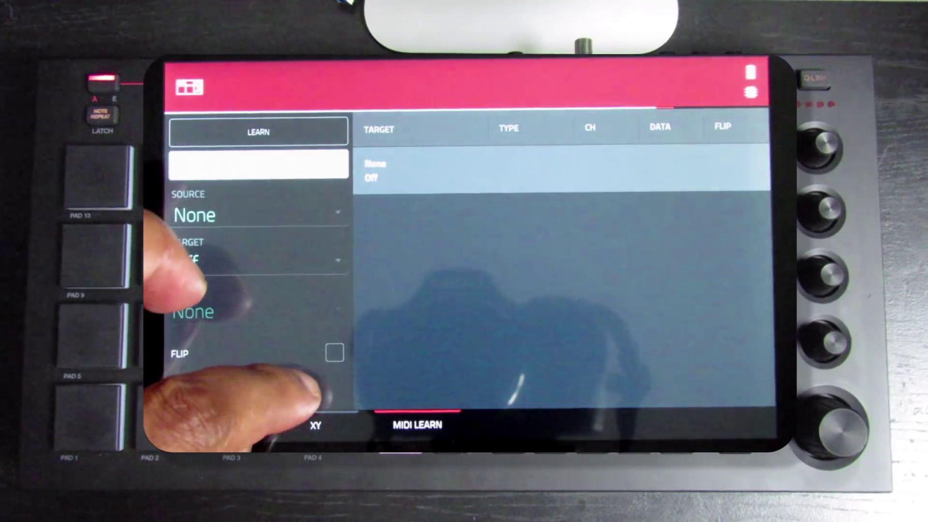
left_click(306, 391)
left_click(306, 391)
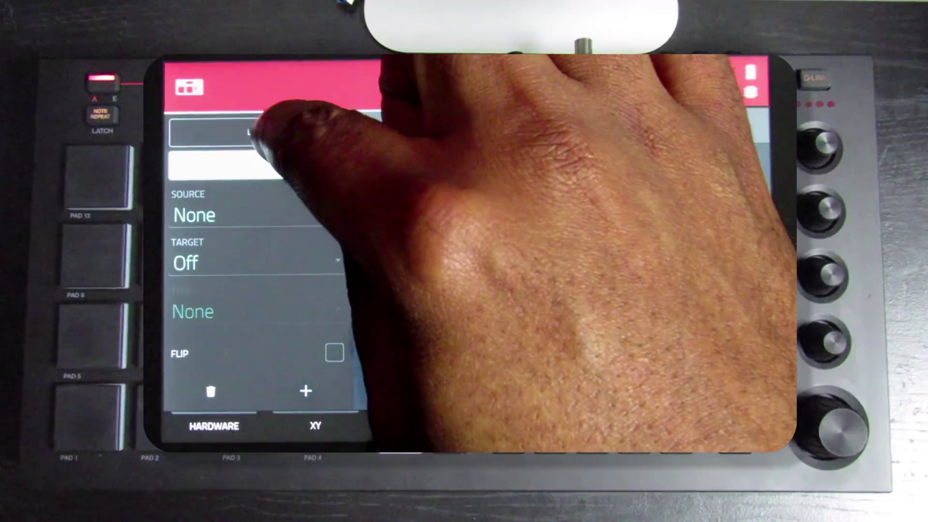
left_click(259, 131)
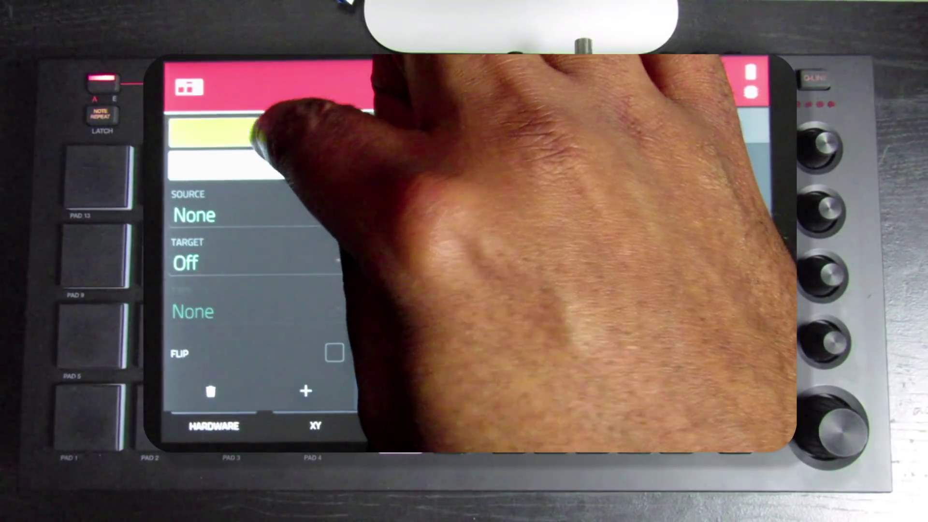
left_click(416, 164)
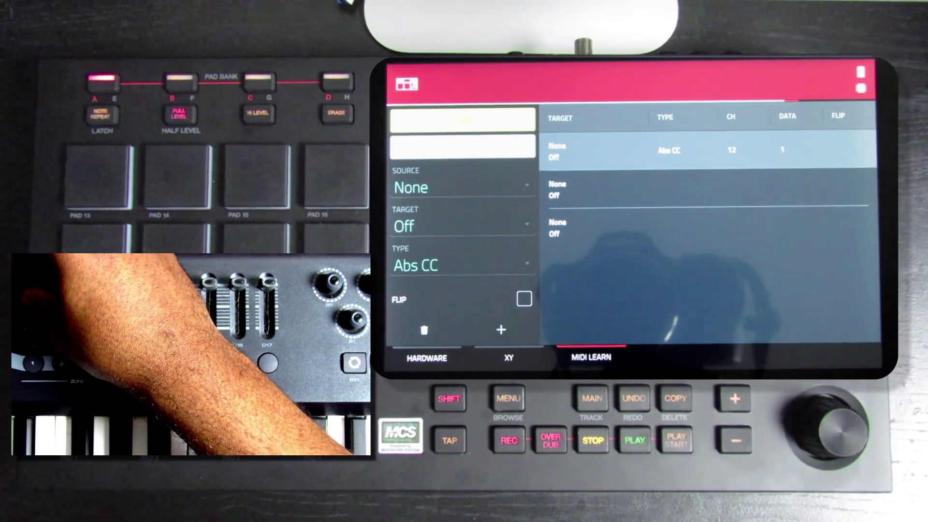
Learn rows 2 and 3 from knobs as Abs CC channel 12, data 22 and 86
left_click(706, 190)
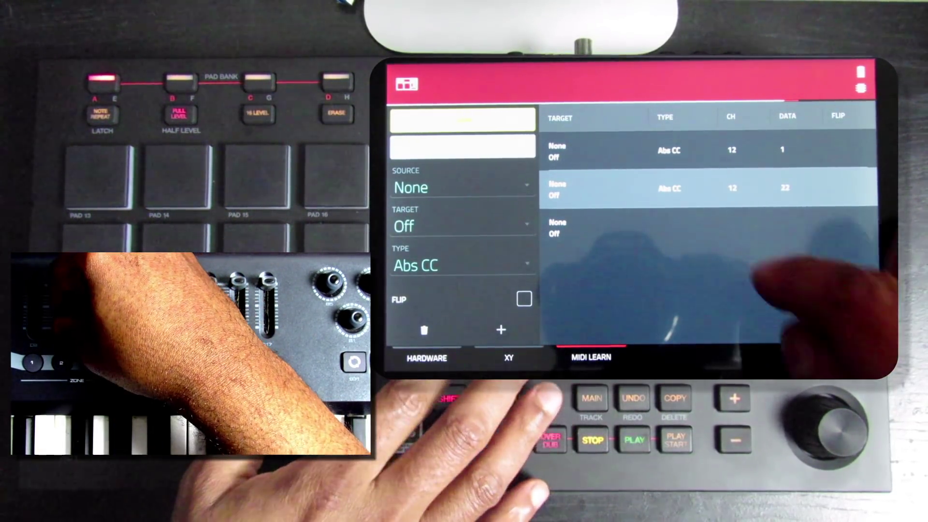
left_click(715, 227)
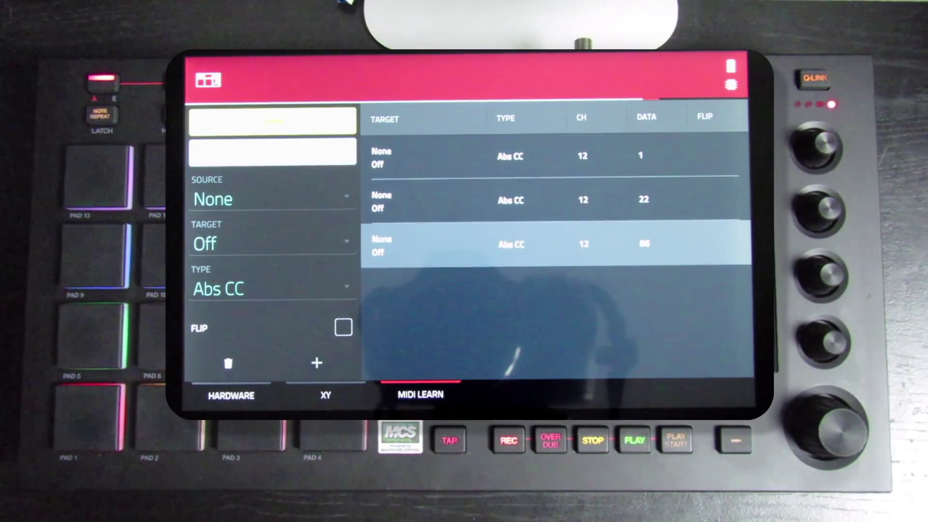
Source the first mapping from Chilled Trap-Kit-Chill 1 and pick the second mapping's Chilled Trap program source
left_click(512, 156)
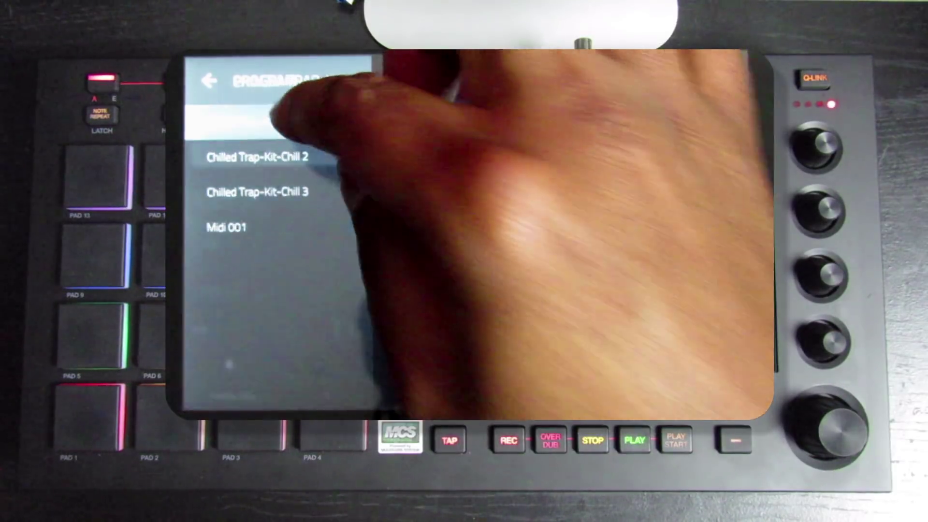
left_click(285, 119)
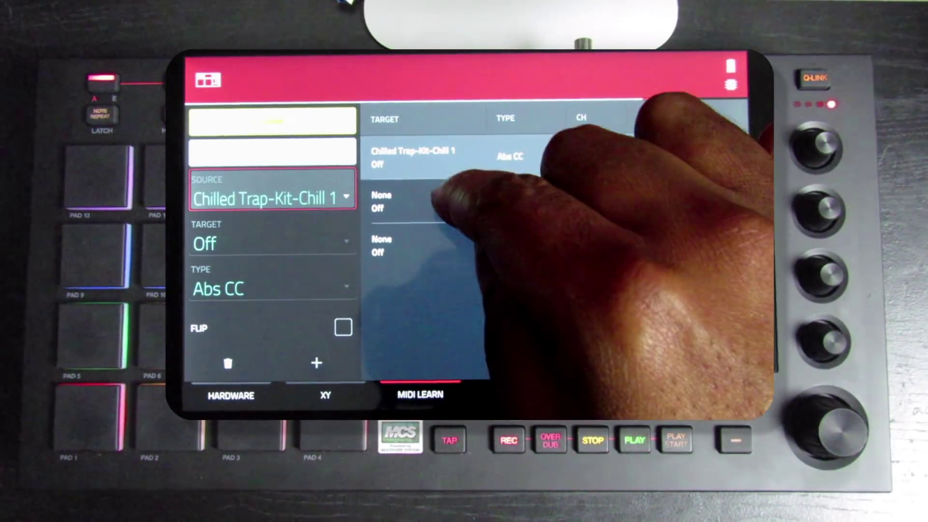
left_click(435, 201)
left_click(271, 194)
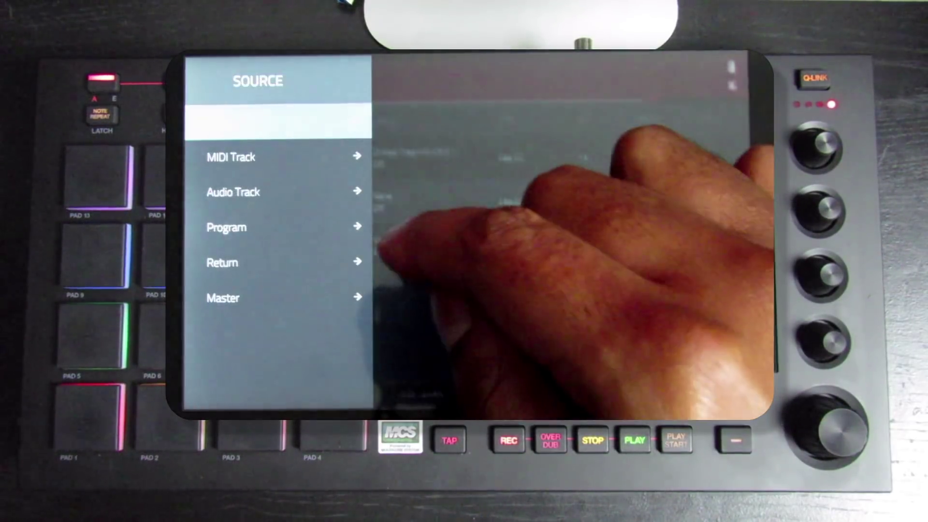
left_click(290, 228)
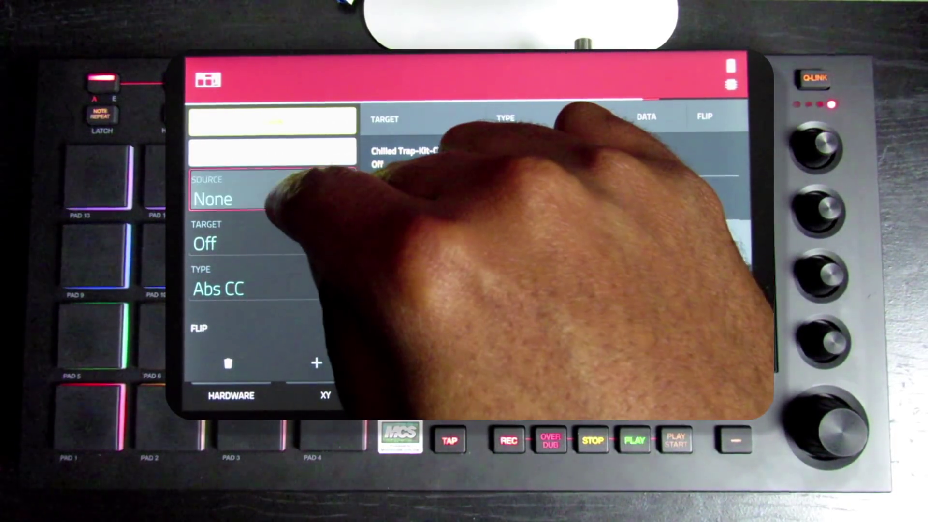
left_click(278, 198)
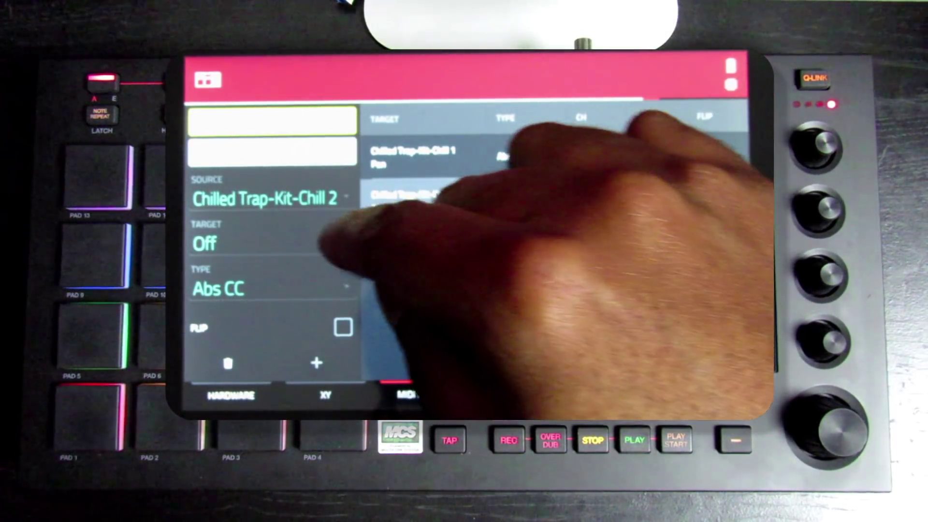
Target the second and third mappings at the Mixer Volume parameter
left_click(285, 239)
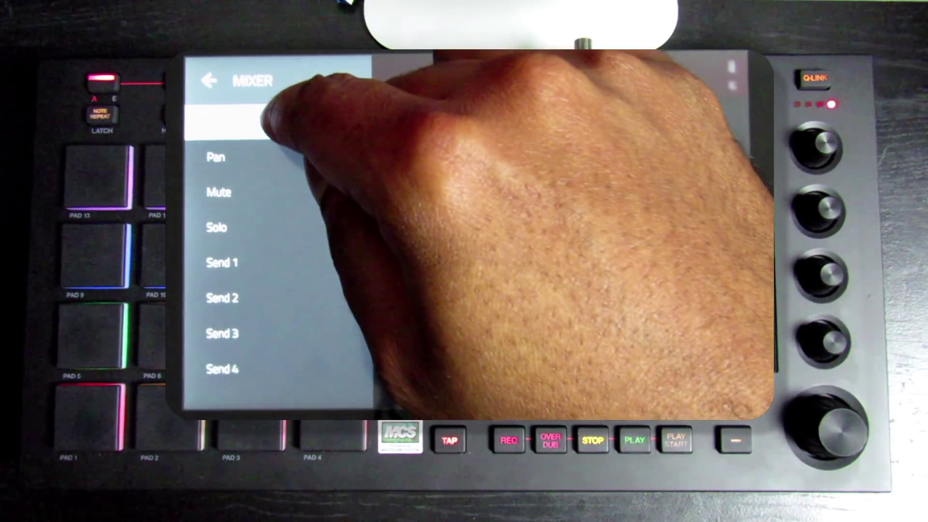
left_click(273, 122)
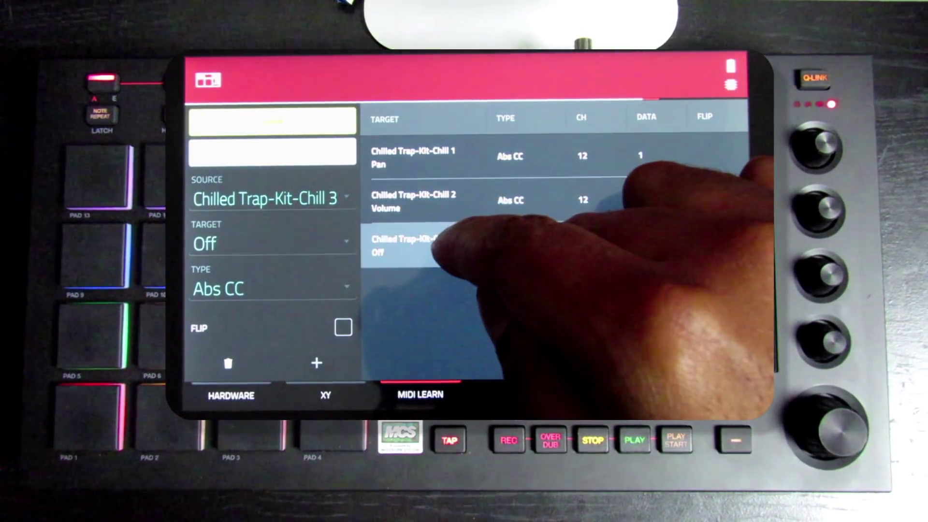
left_click(278, 244)
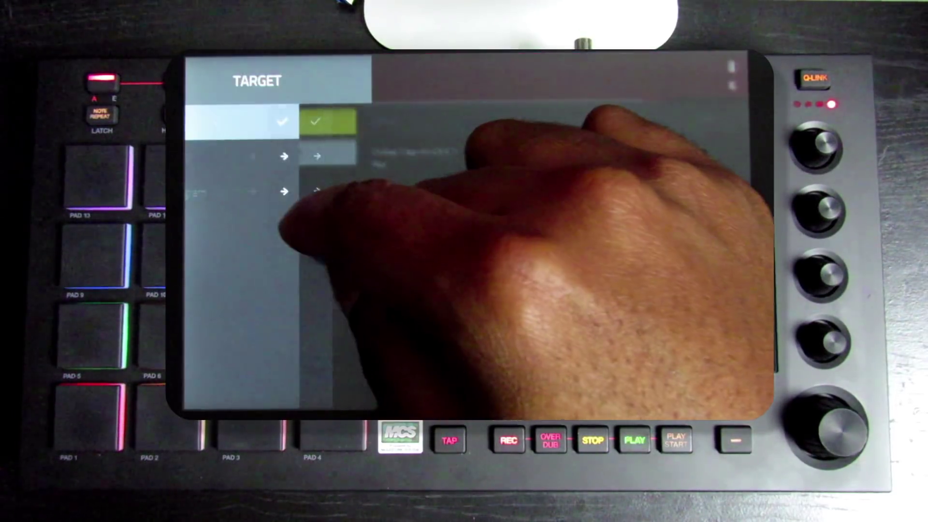
left_click(290, 156)
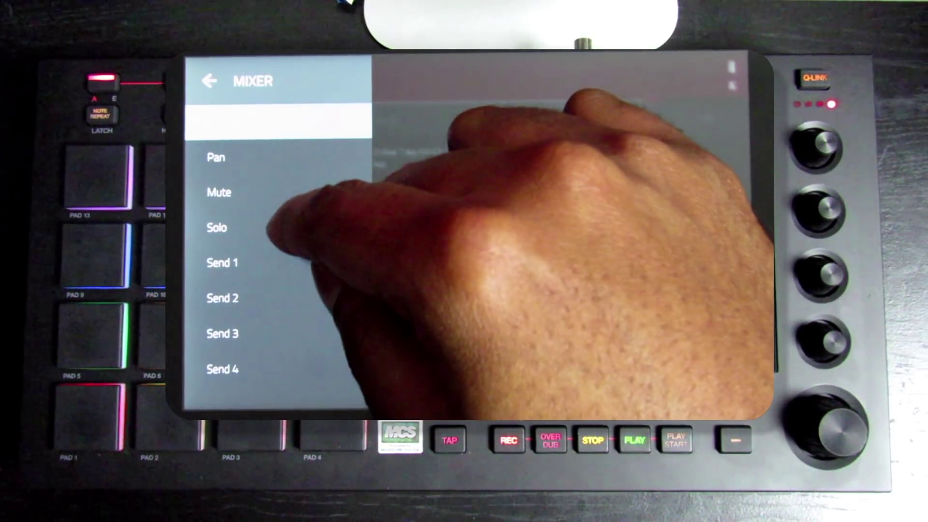
left_click(271, 122)
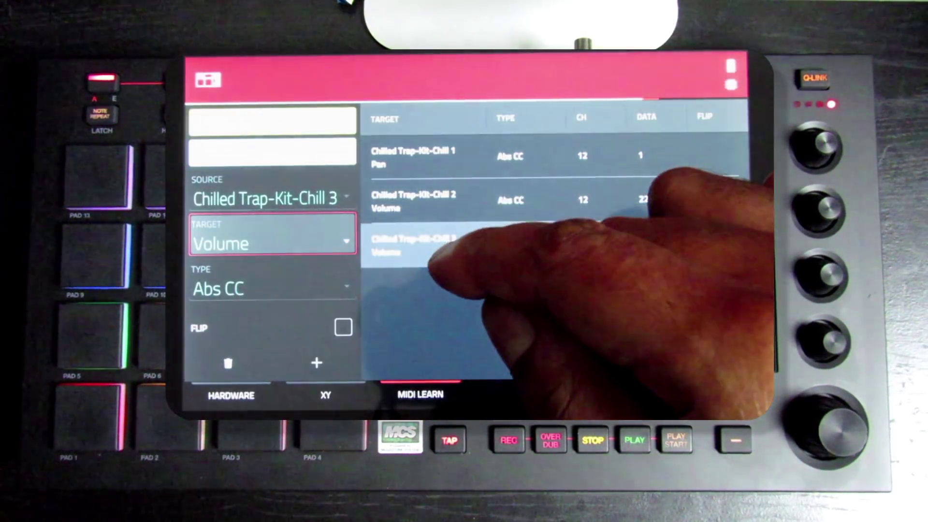
Turn Learn off, leaving Chill 3 mapped to Volume as Abs CC
left_click(304, 123)
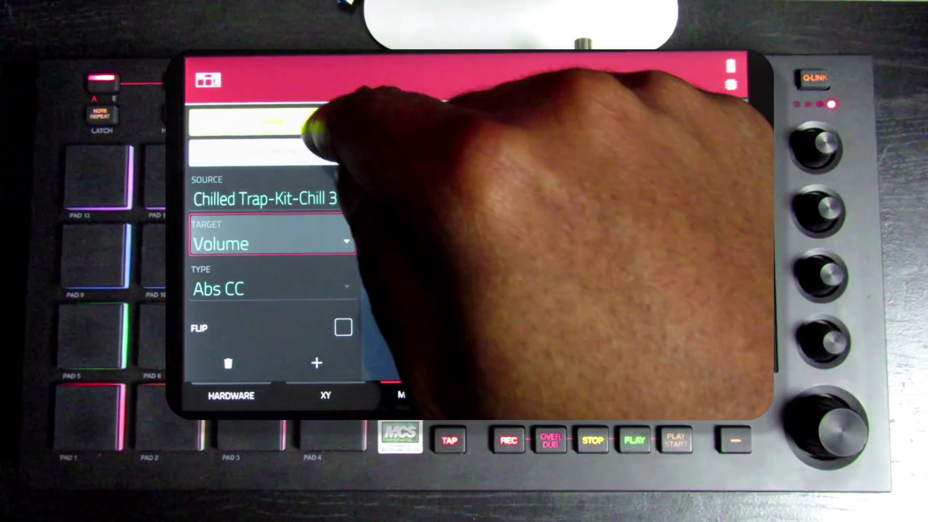